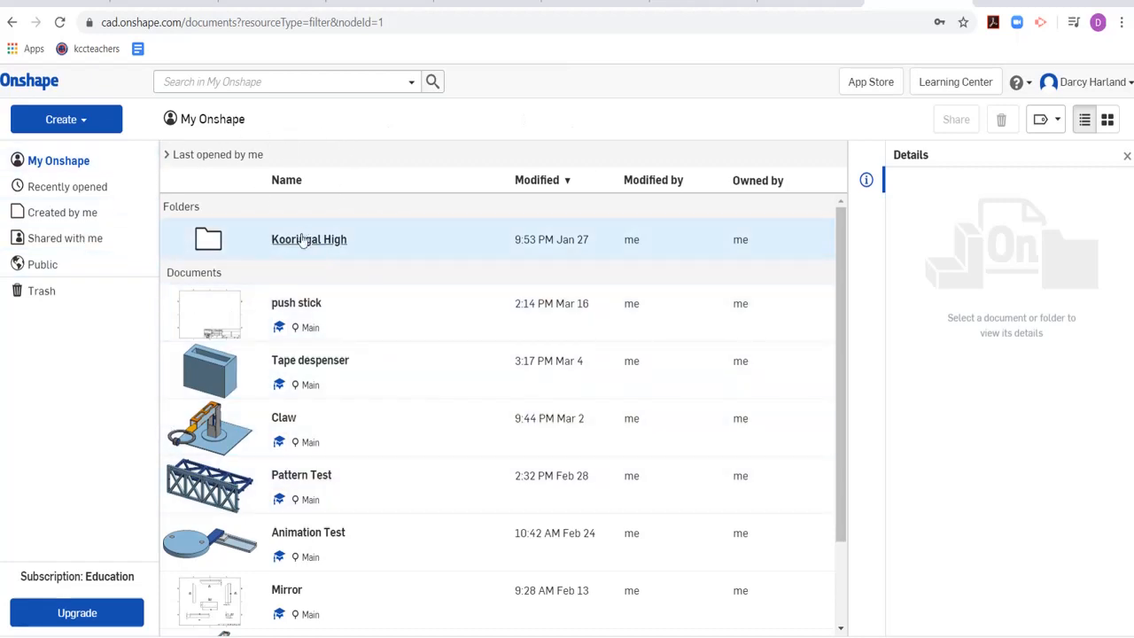
- Open the Kooringal High folder and look through its documents
scroll(322, 374, "down", 2)
scroll(352, 477, "up", 2)
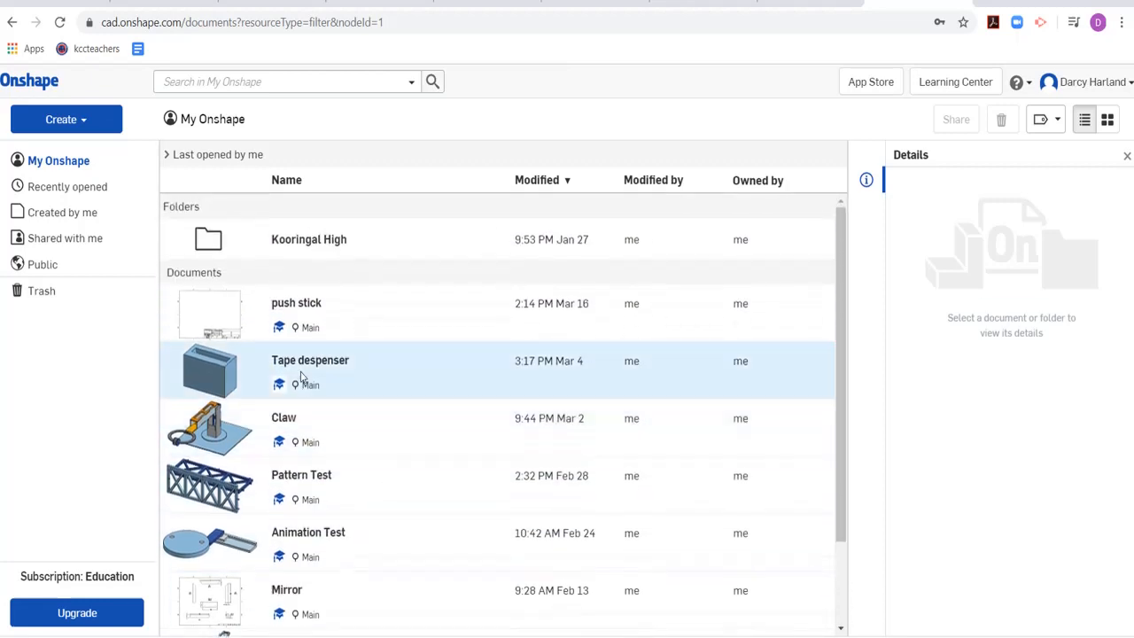
left_click(311, 233)
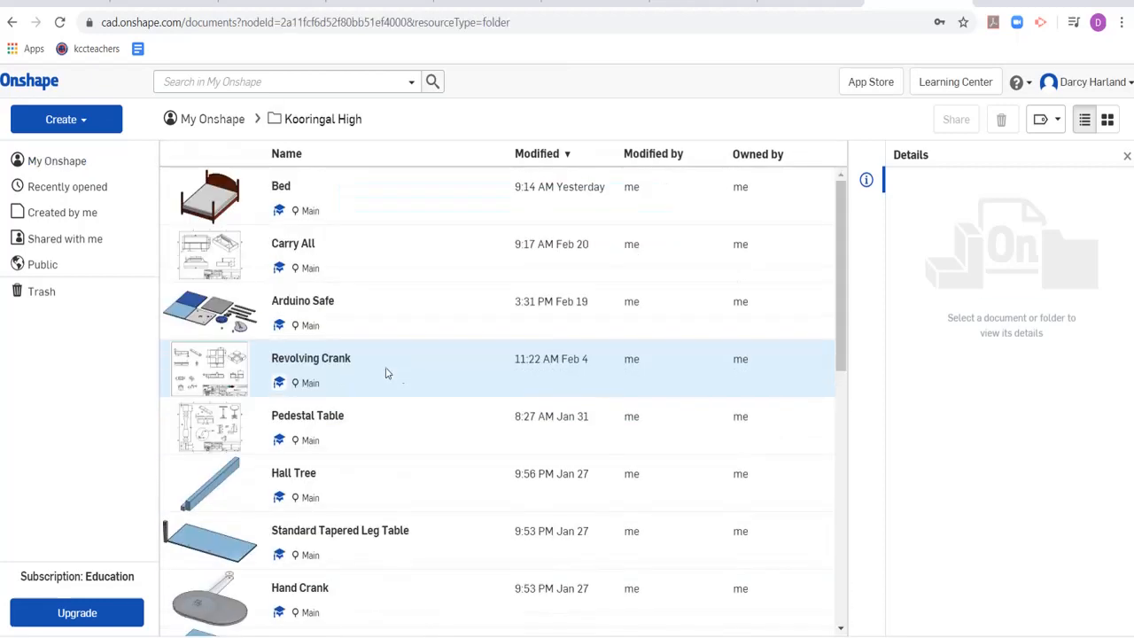
scroll(310, 345, "down", 7)
scroll(319, 362, "up", 8)
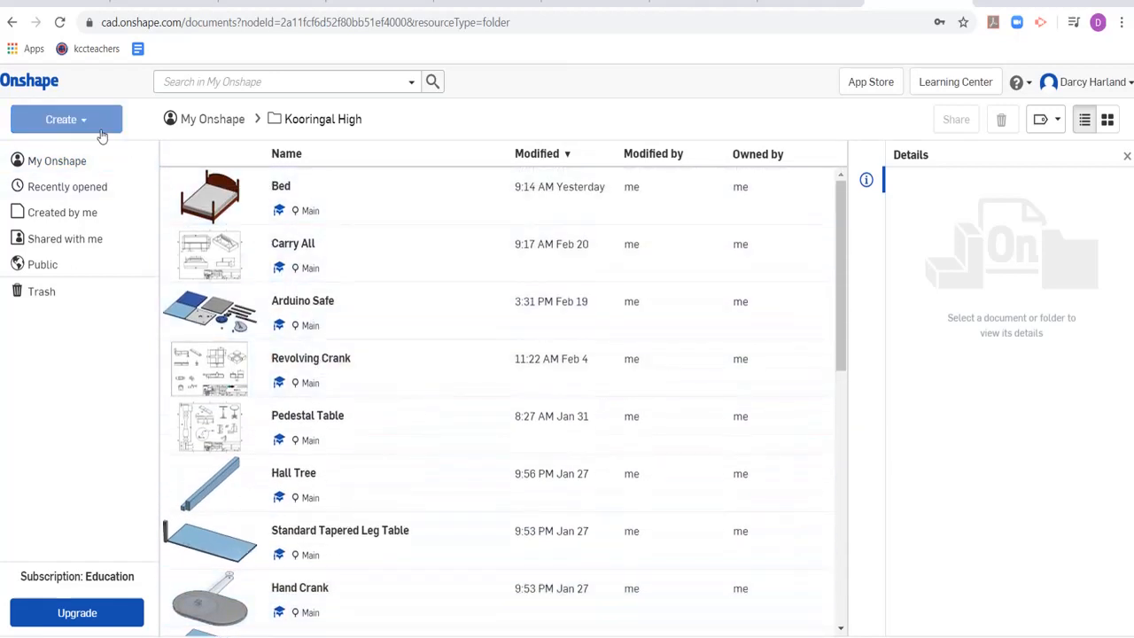
- Create a new document named "Understanding the Basics" in the Kooringal High folder
left_click(102, 132)
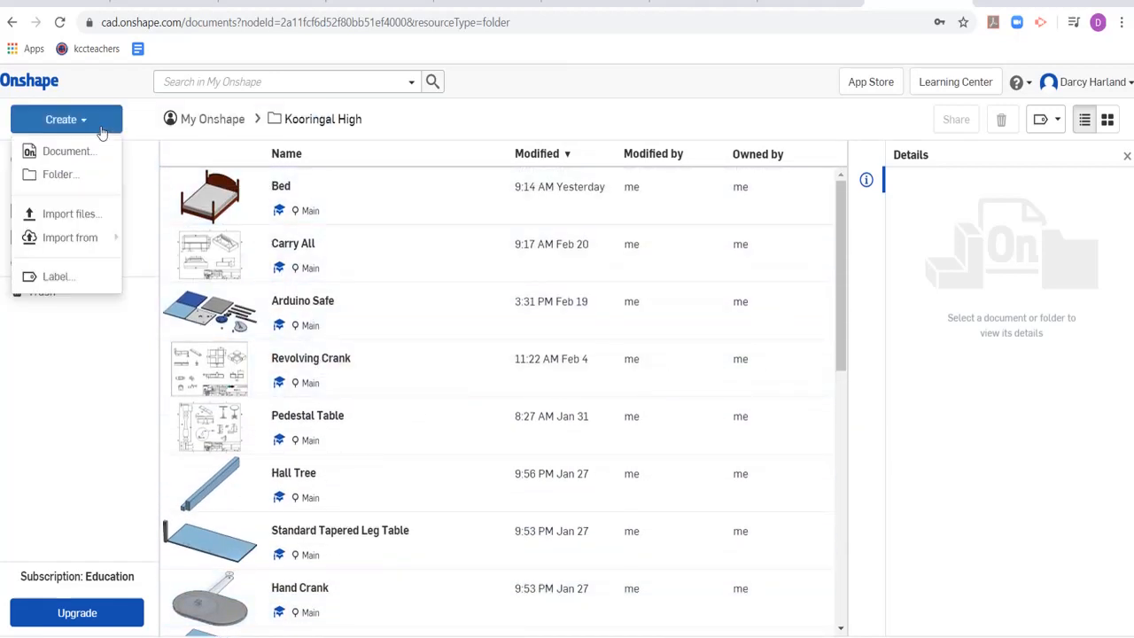
left_click(112, 129)
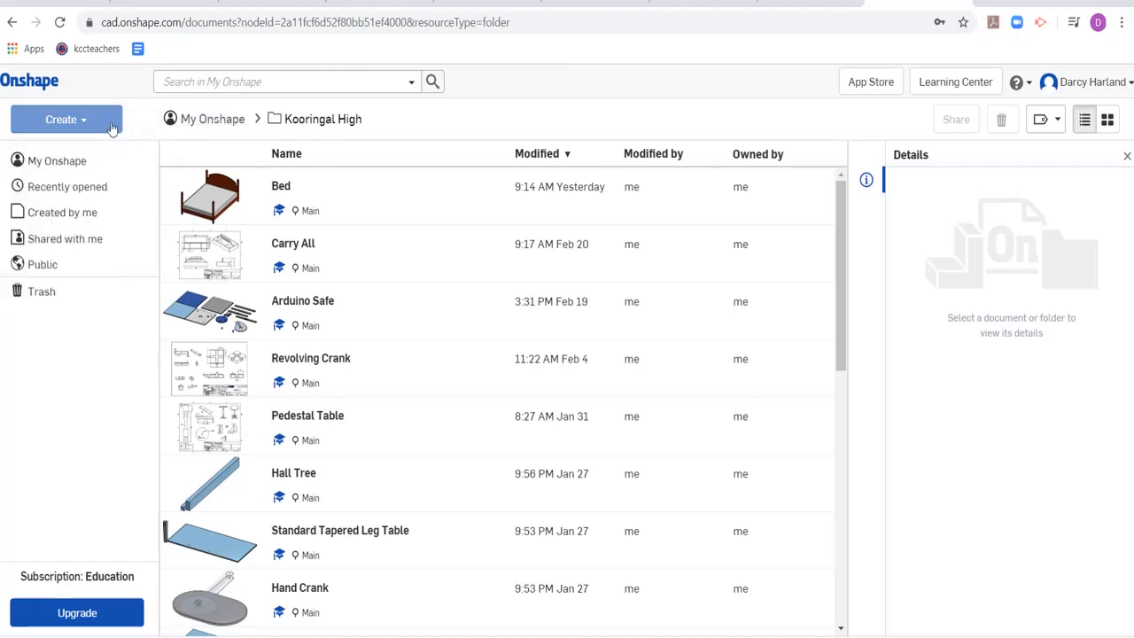
left_click(102, 130)
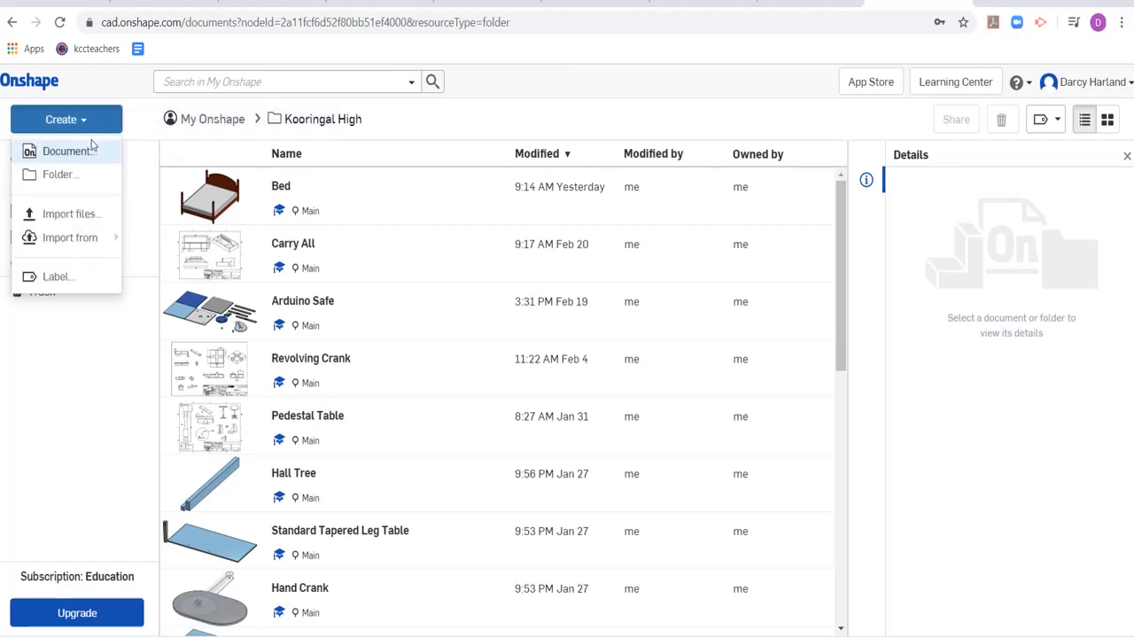
left_click(85, 160)
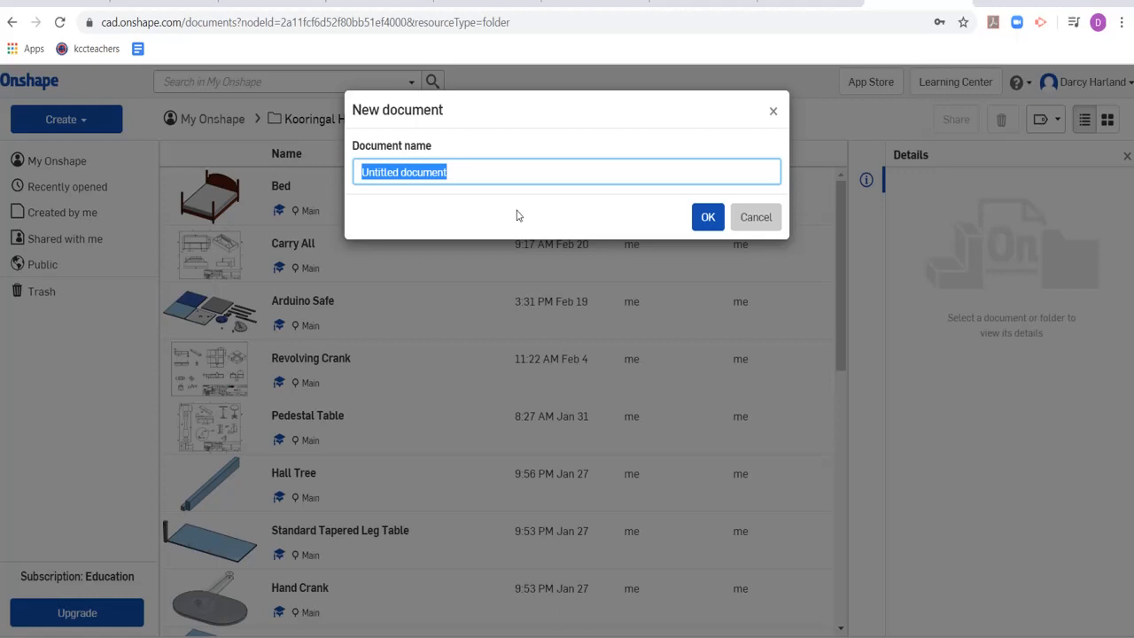
type("Understanding the Basics")
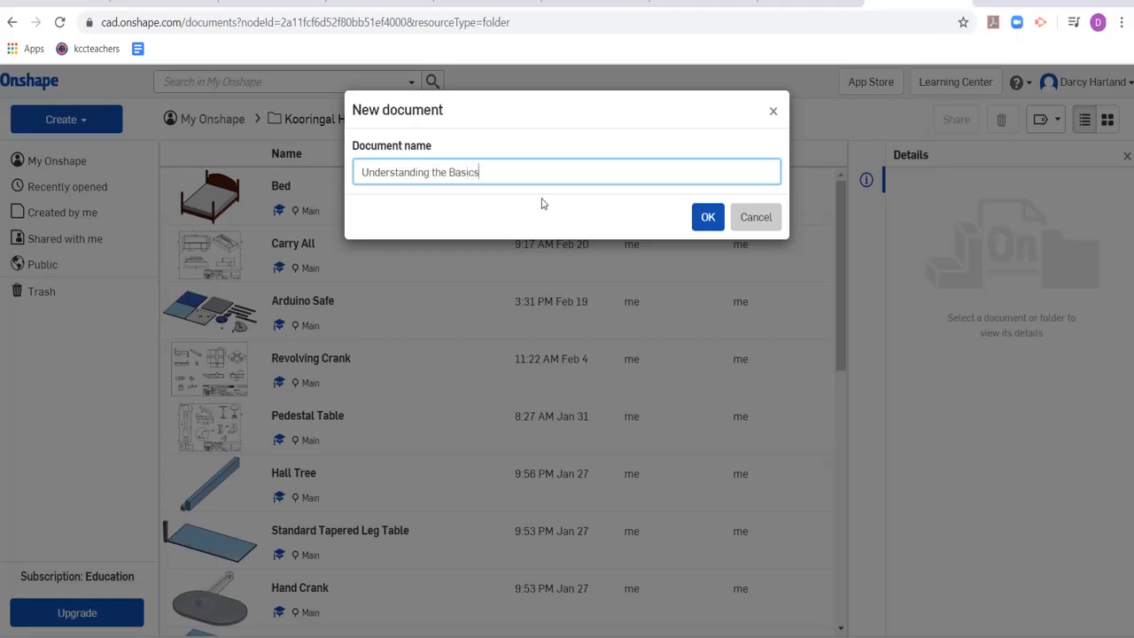
left_click(706, 218)
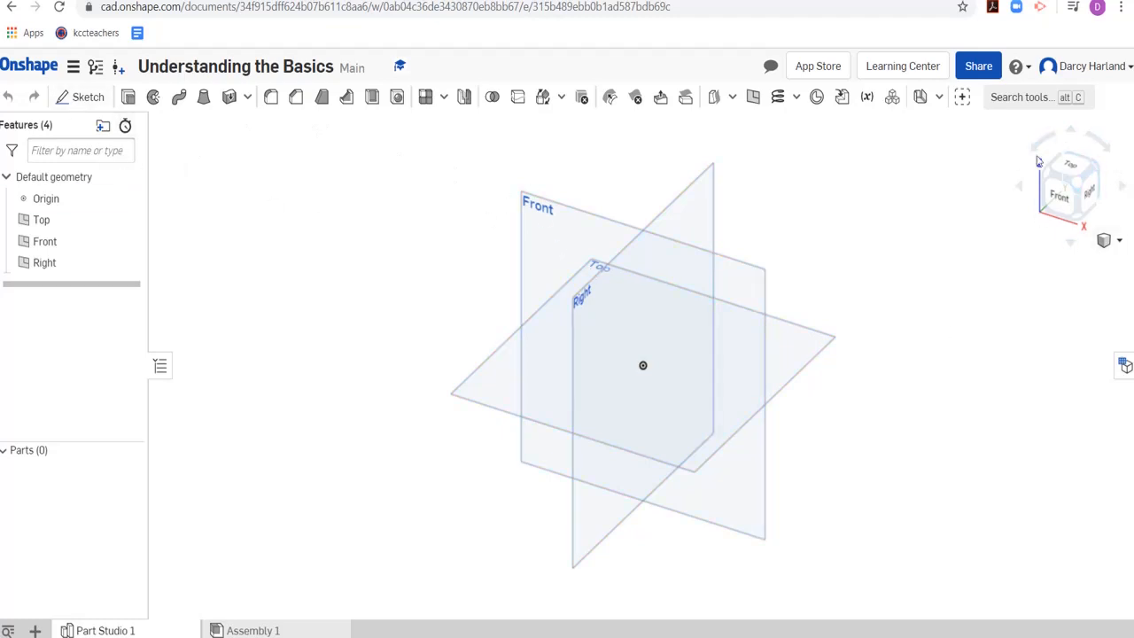
- Examine the default planes from different orientations, including the top and right views, and return to the isometric view
left_click(1092, 188)
left_click(1090, 176)
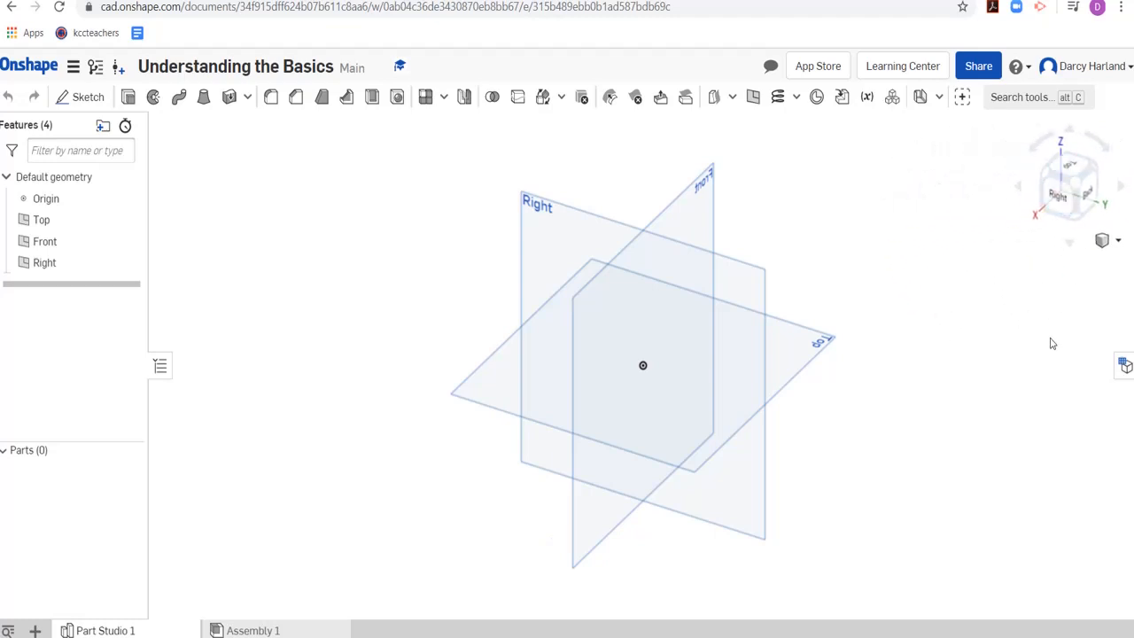
left_click(1067, 184)
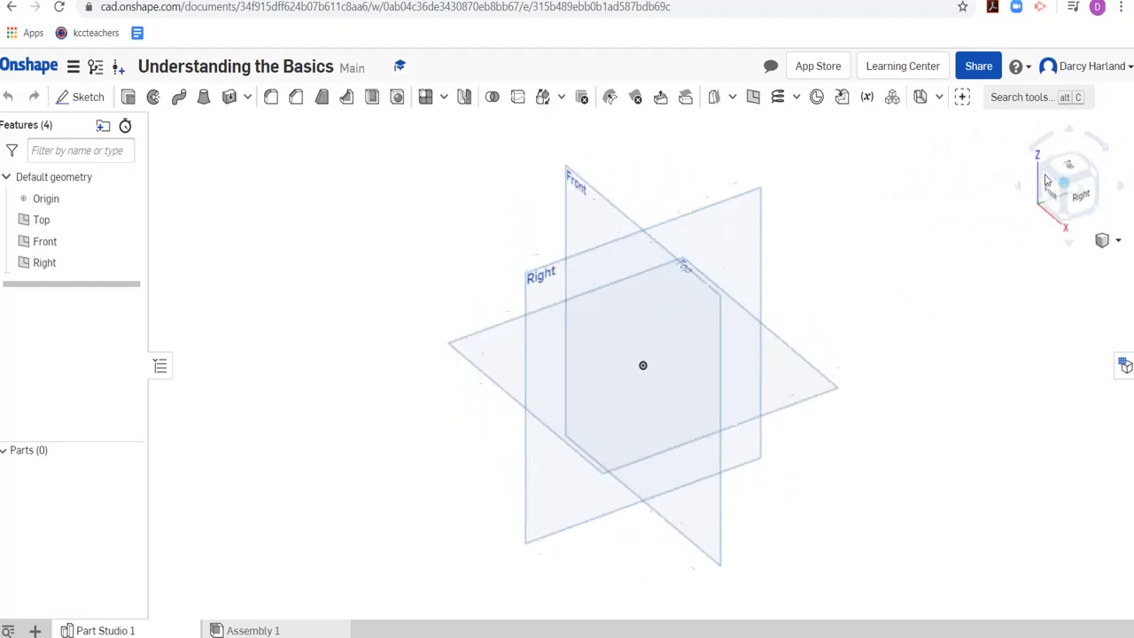
left_click(1069, 170)
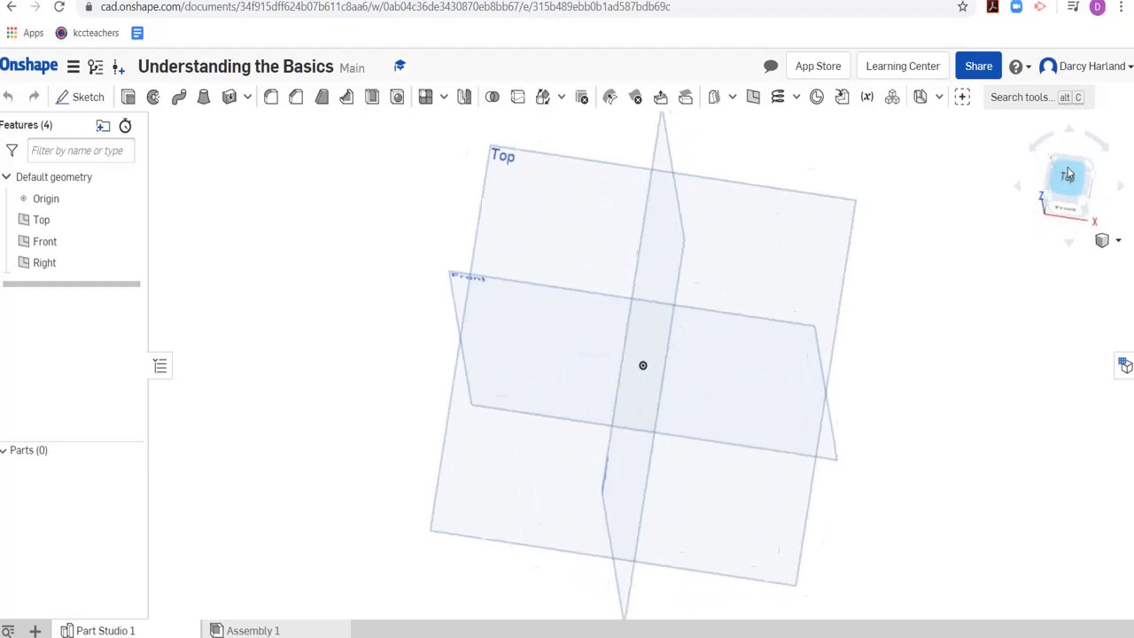
left_click(1083, 211)
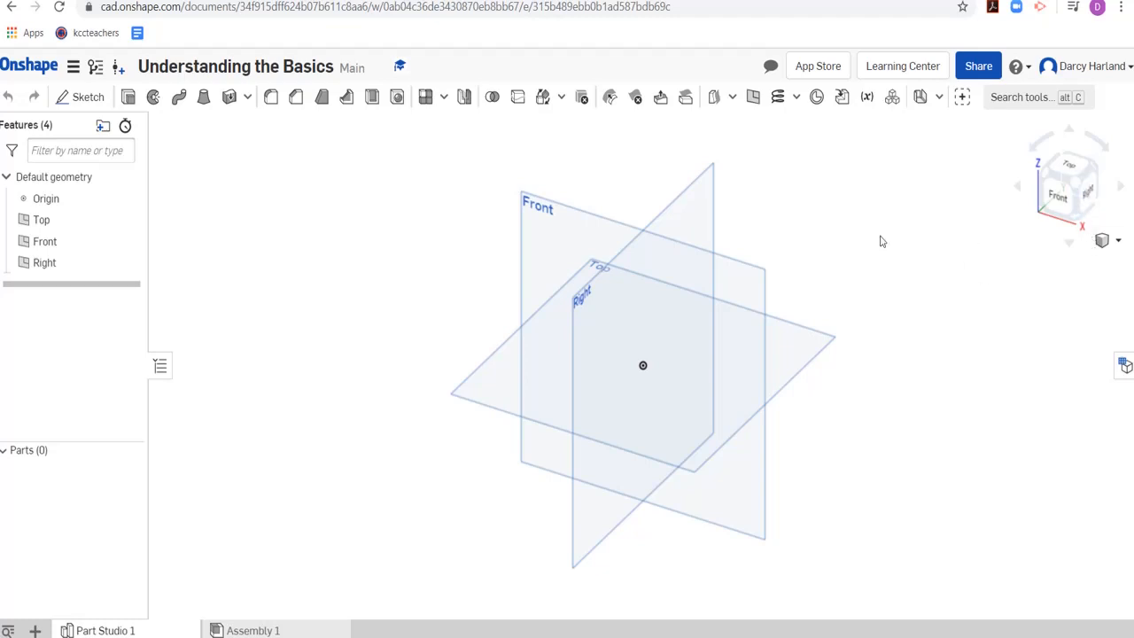
left_click(1078, 197)
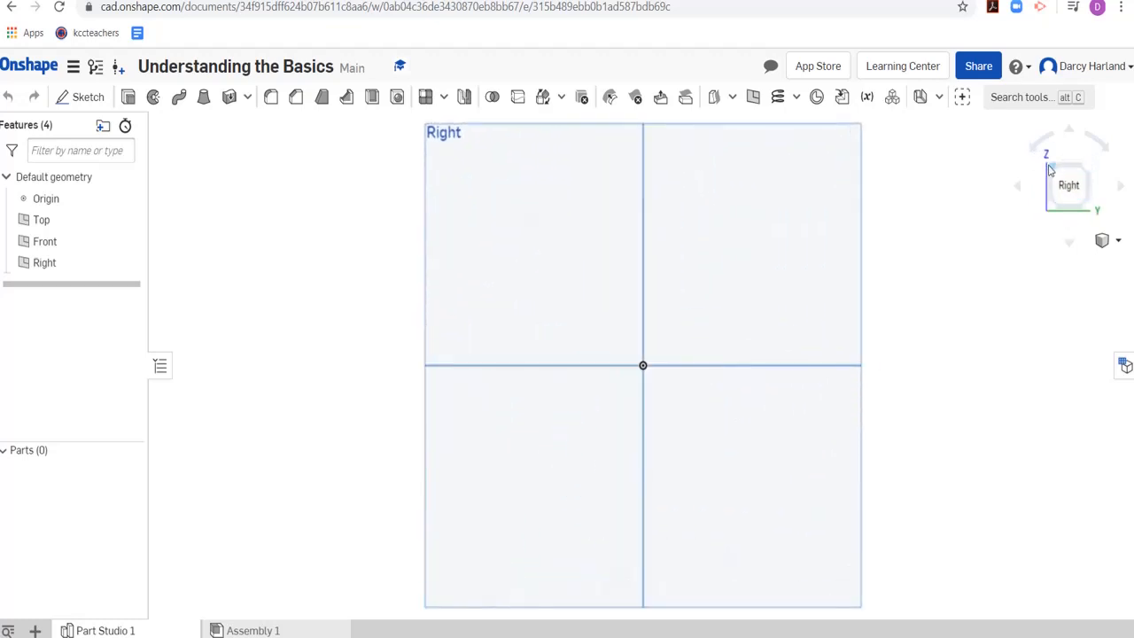
left_click(1053, 171)
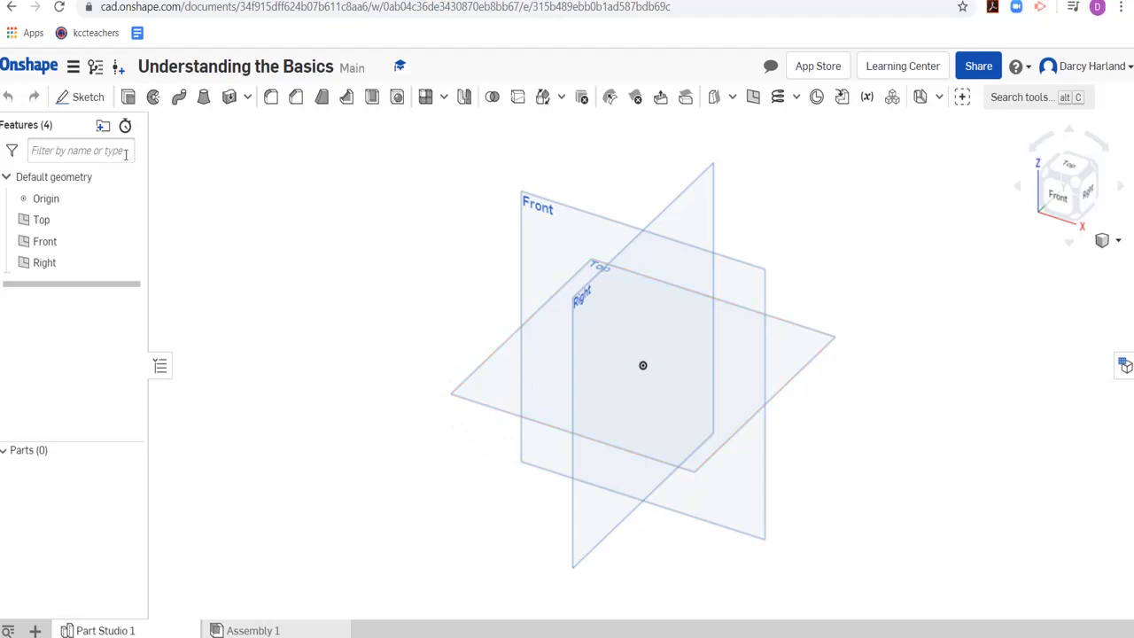
- Start a new sketch on the Top plane
left_click(97, 101)
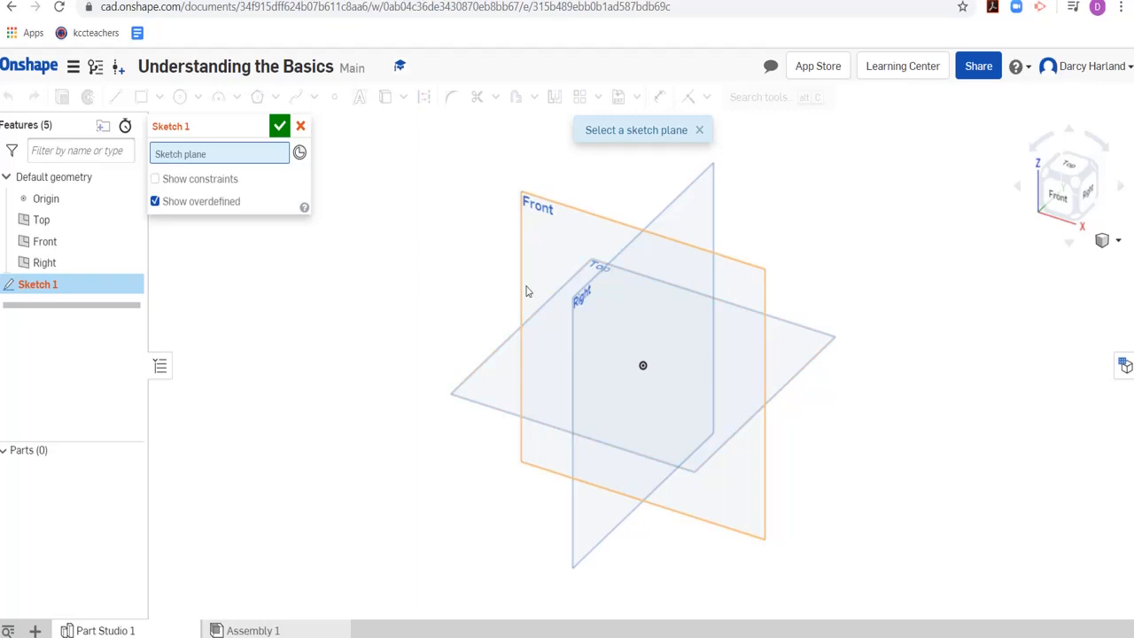
left_click(482, 373)
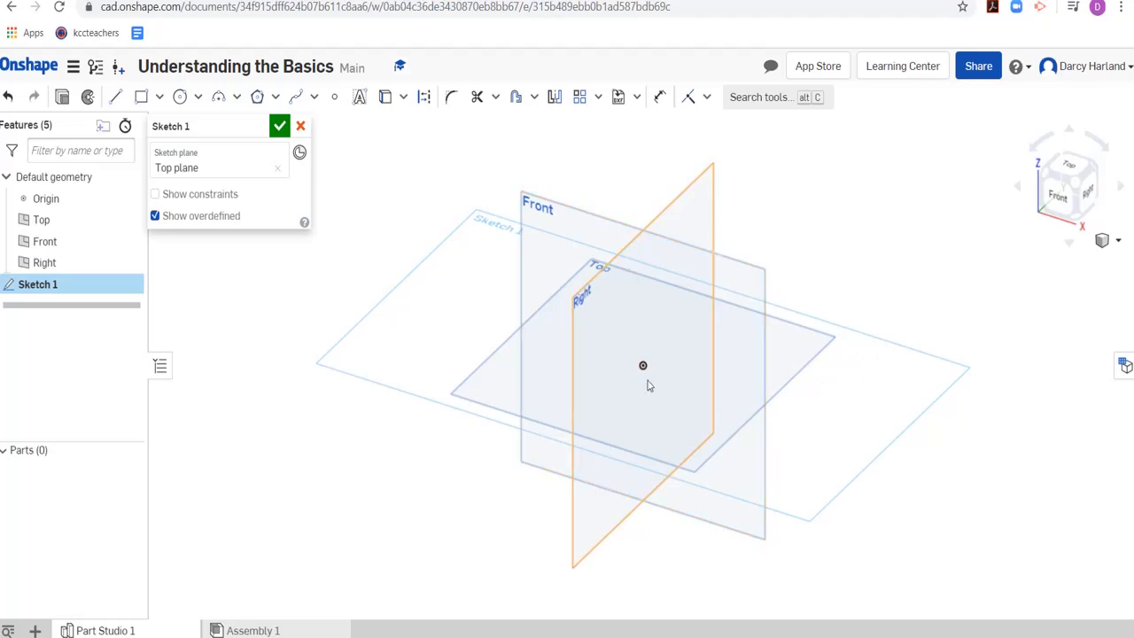
- Examine the origin and the default planes around it at closer and wider zoom levels
scroll(645, 371, "up", 5)
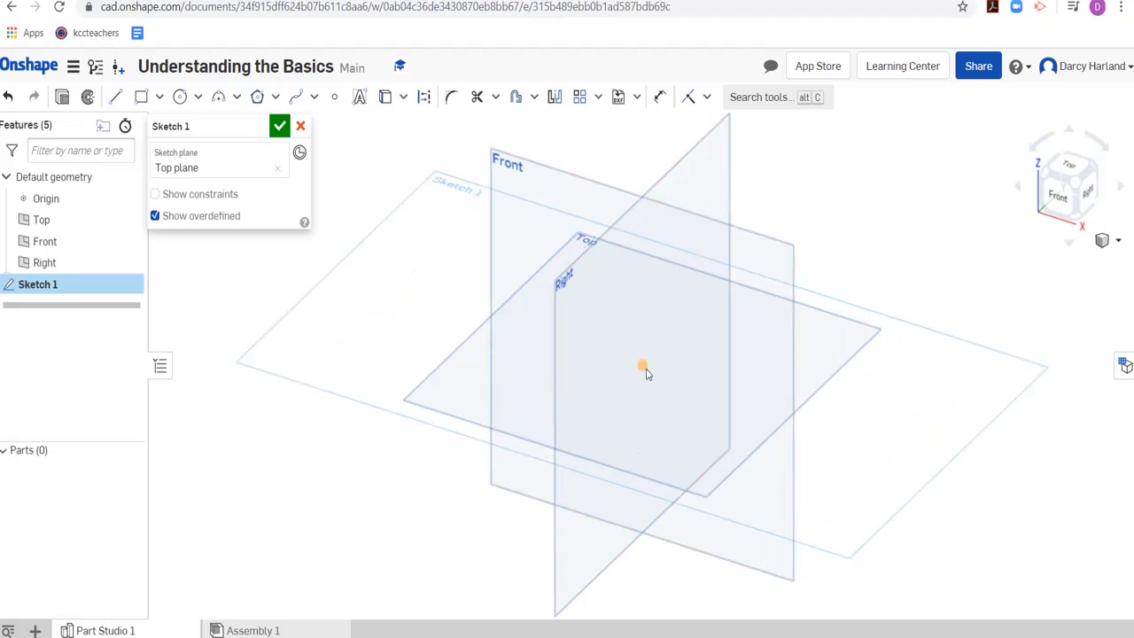
scroll(638, 359, "down", 3)
scroll(644, 360, "up", 2)
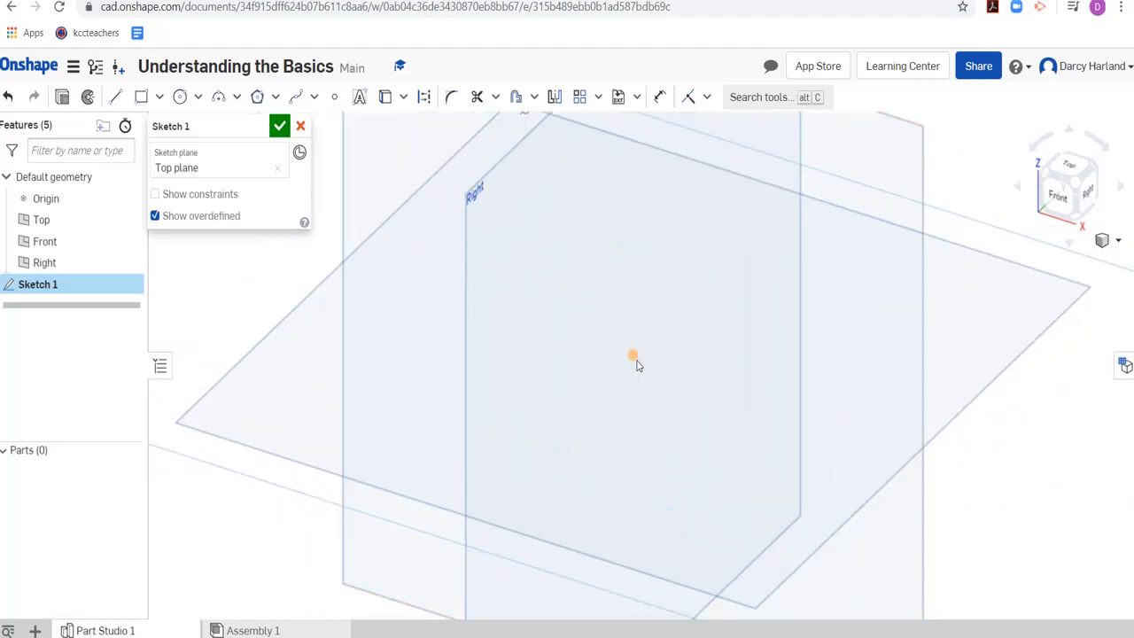
scroll(623, 351, "down", 2)
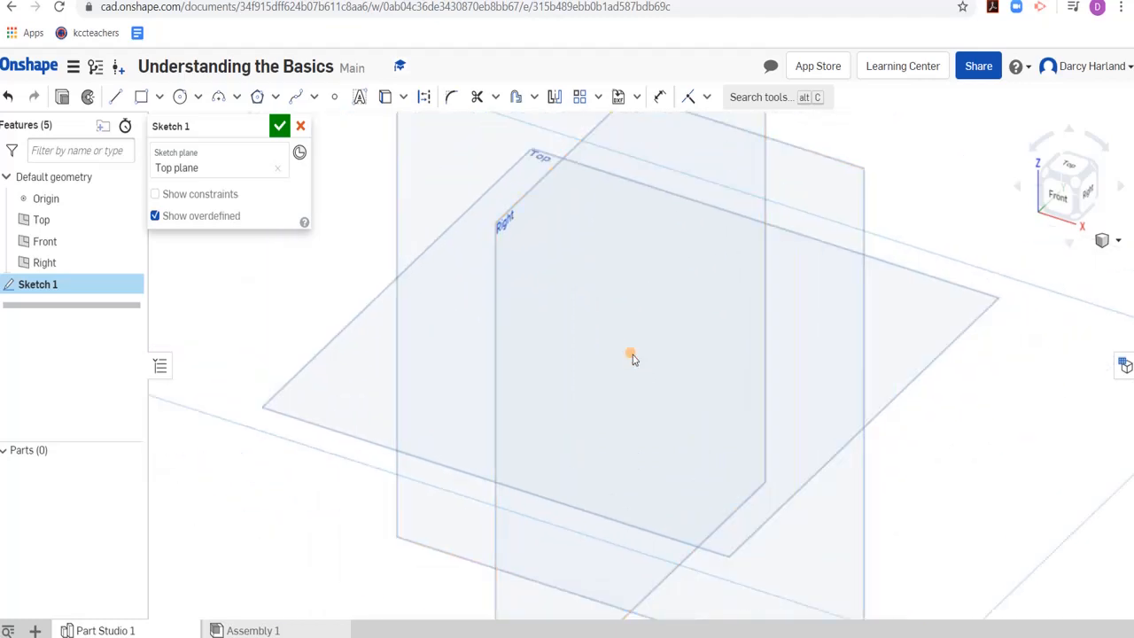
scroll(631, 354, "down", 4)
scroll(628, 337, "up", 3)
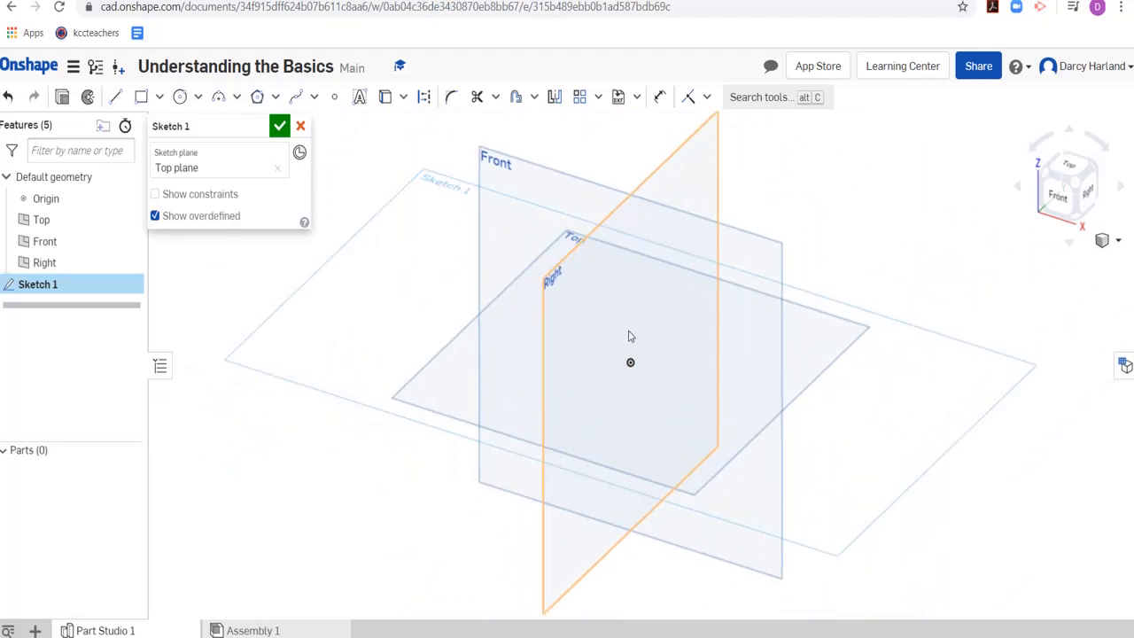
scroll(633, 362, "down", 1)
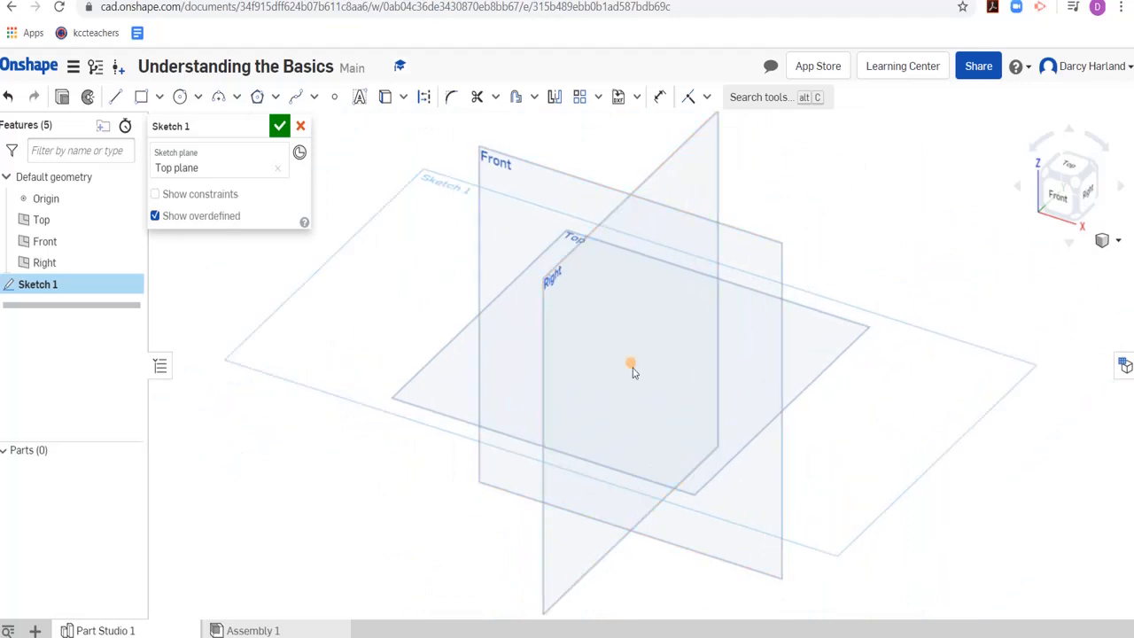
scroll(633, 363, "up", 4)
scroll(633, 363, "down", 2)
scroll(633, 362, "up", 2)
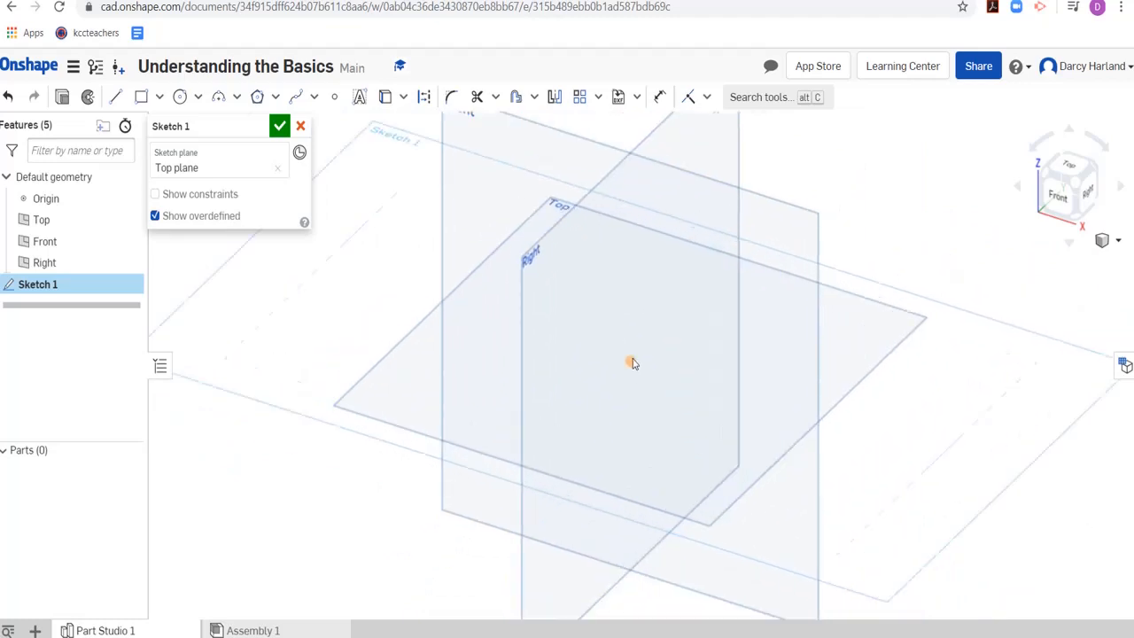
scroll(633, 362, "up", 2)
scroll(633, 362, "down", 3)
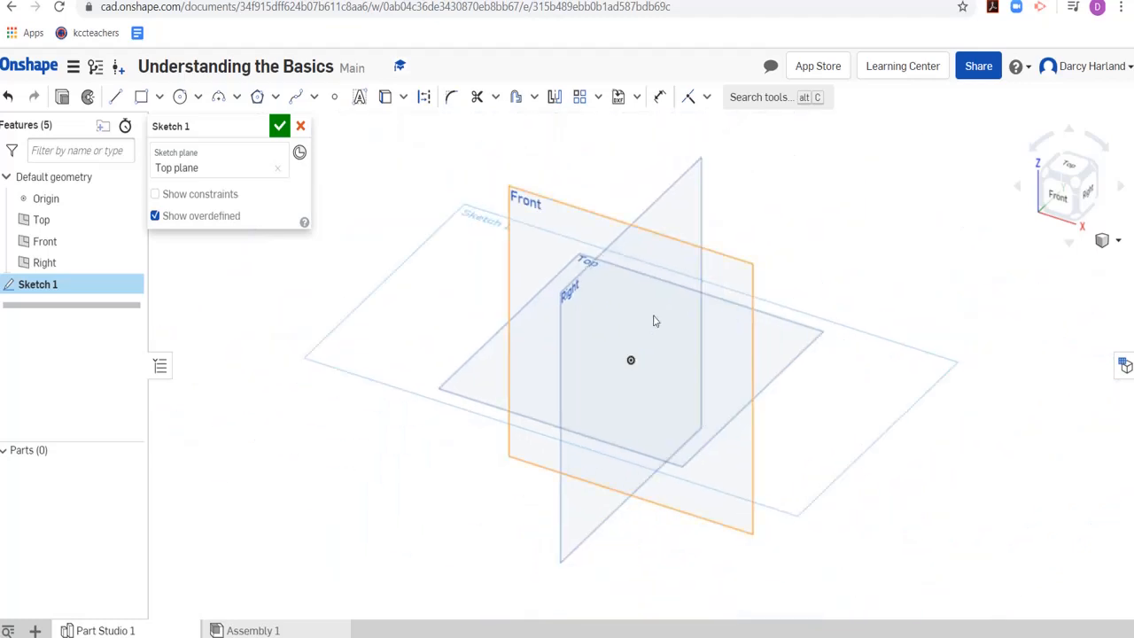
scroll(631, 361, "up", 5)
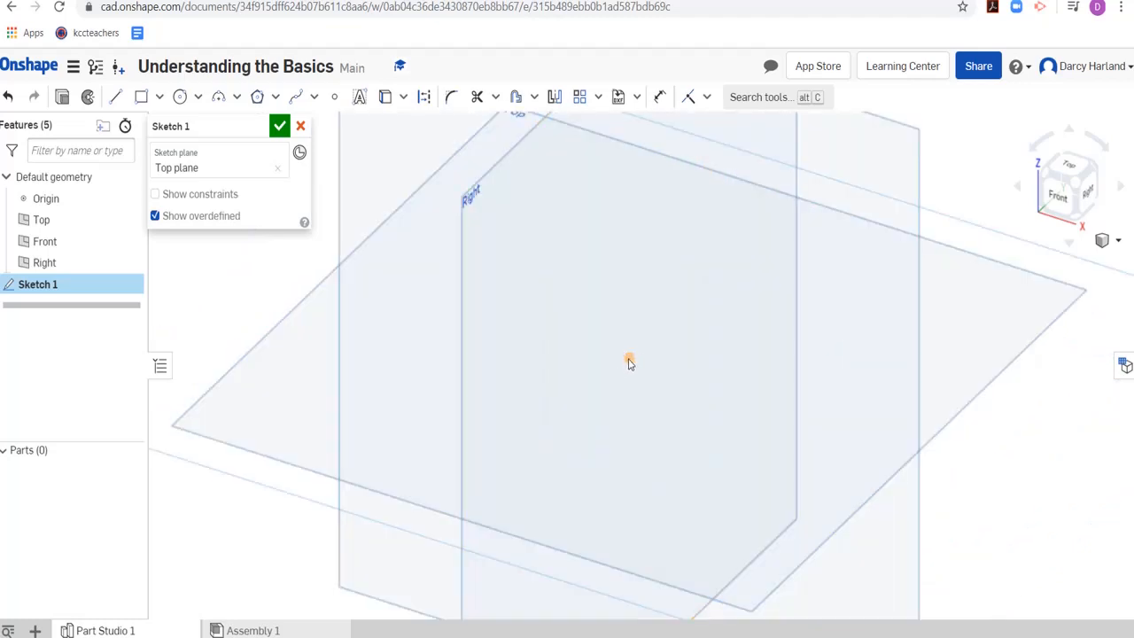
scroll(629, 363, "down", 3)
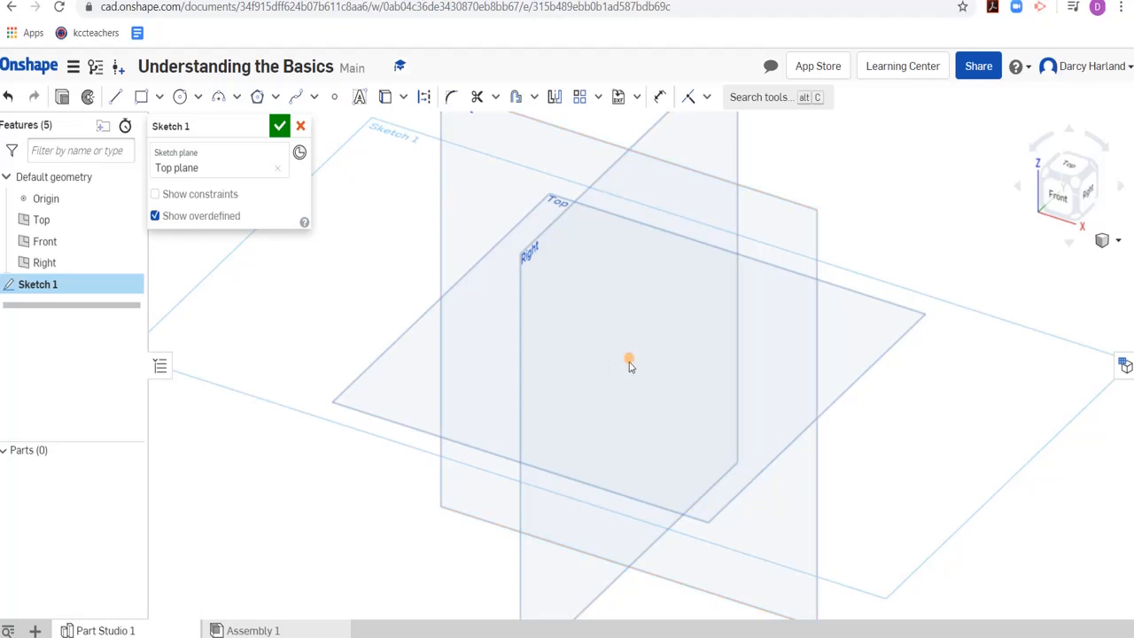
scroll(630, 364, "down", 3)
scroll(631, 363, "up", 3)
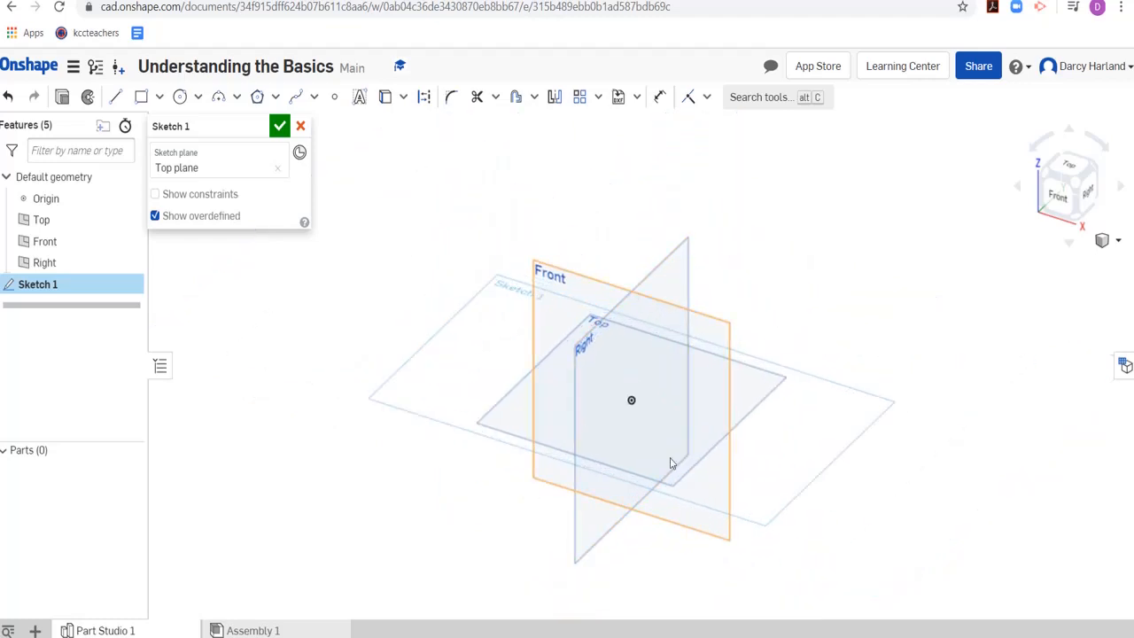
scroll(660, 475, "up", 2)
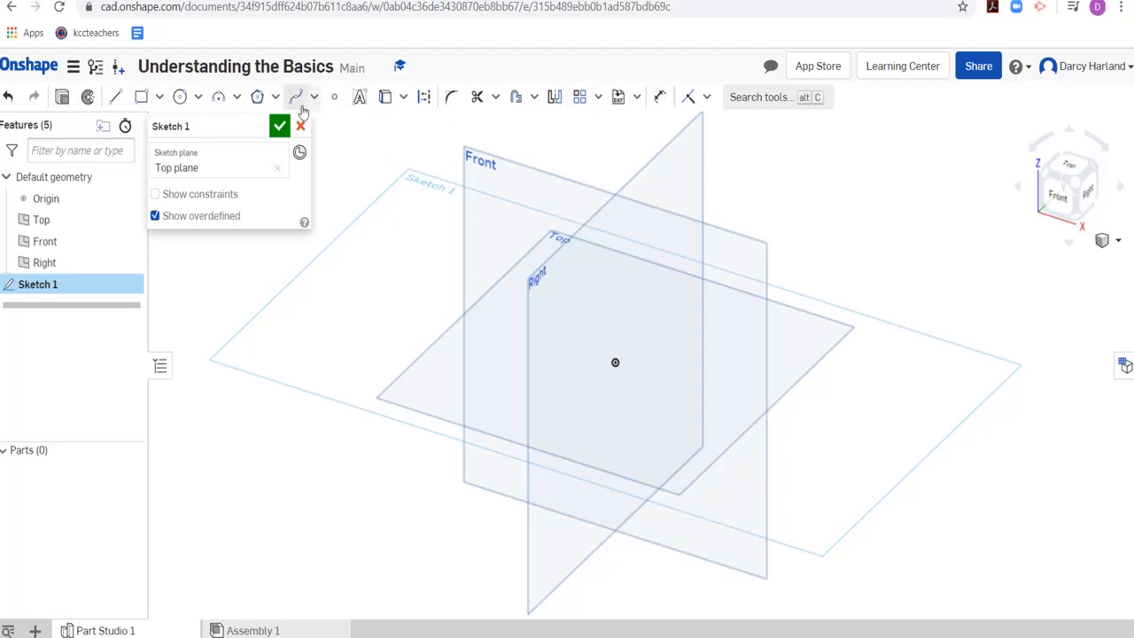
- Sketch a corner rectangle about 40 by 68 on the Top plane, beyond the negative-X side of the default planes
left_click(142, 100)
left_click(182, 98)
left_click(141, 99)
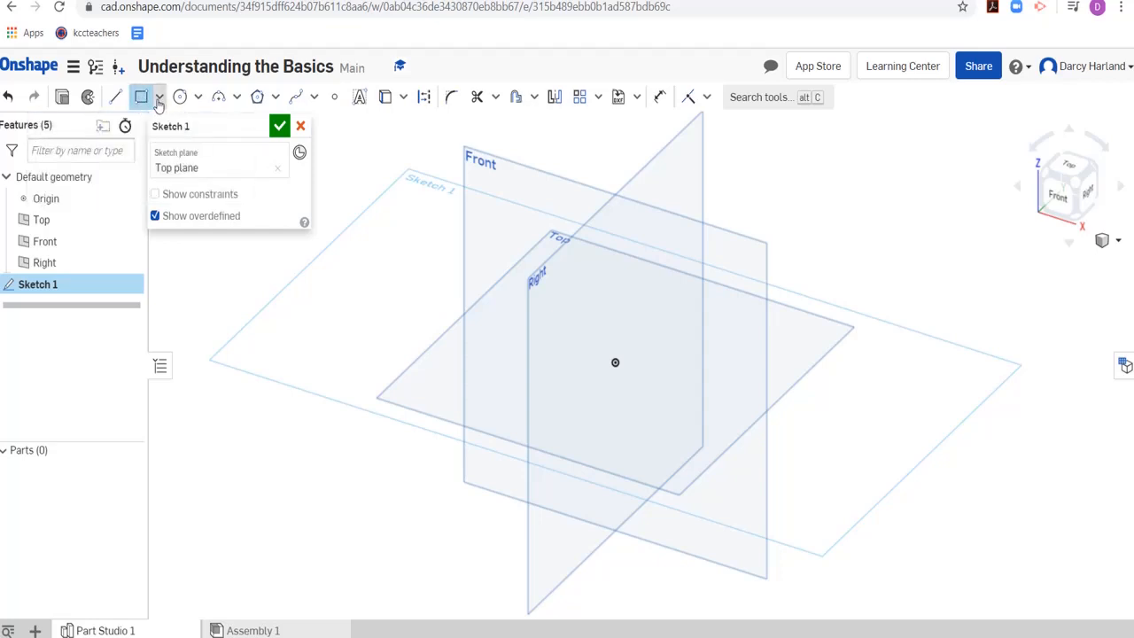
left_click(158, 99)
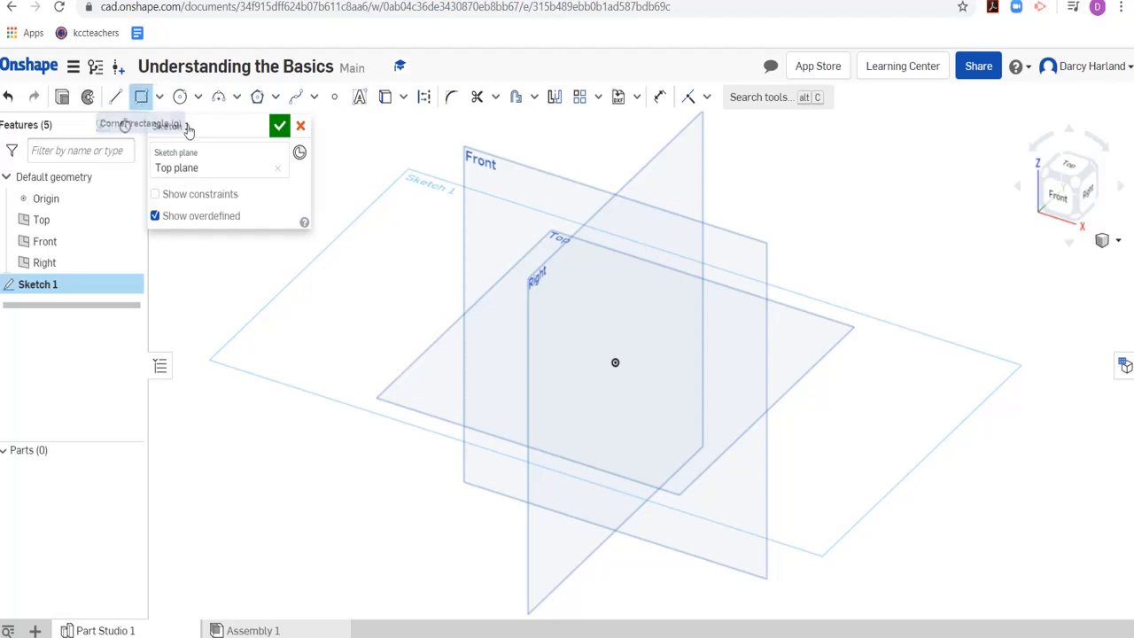
left_click(141, 97)
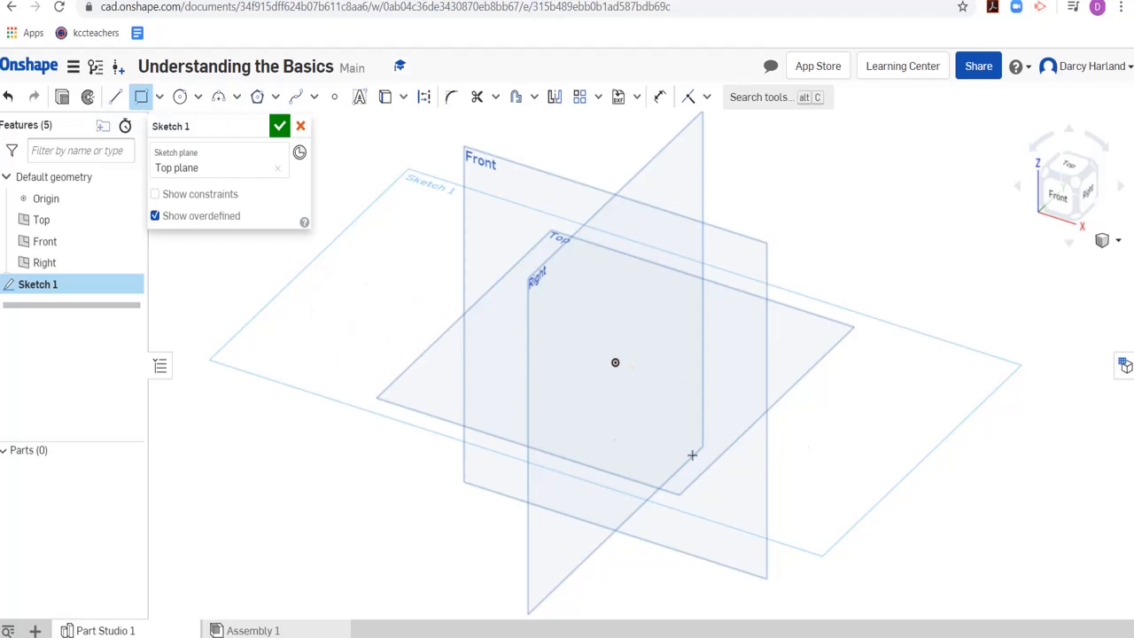
left_click(273, 338)
left_click(433, 289)
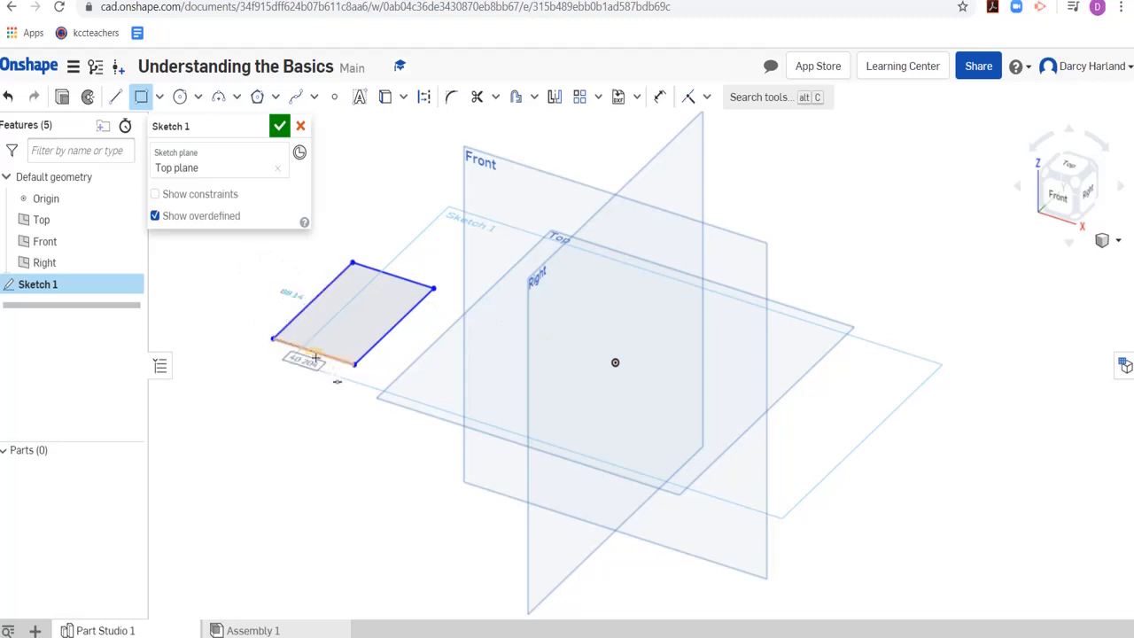
scroll(305, 361, "up", 5)
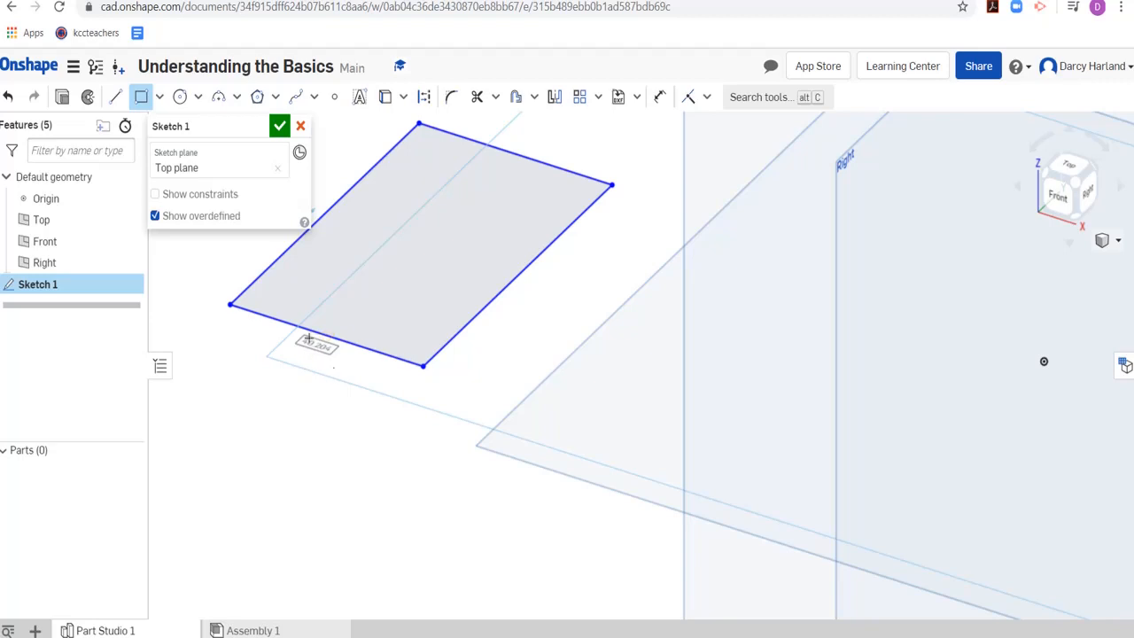
scroll(324, 300, "down", 3)
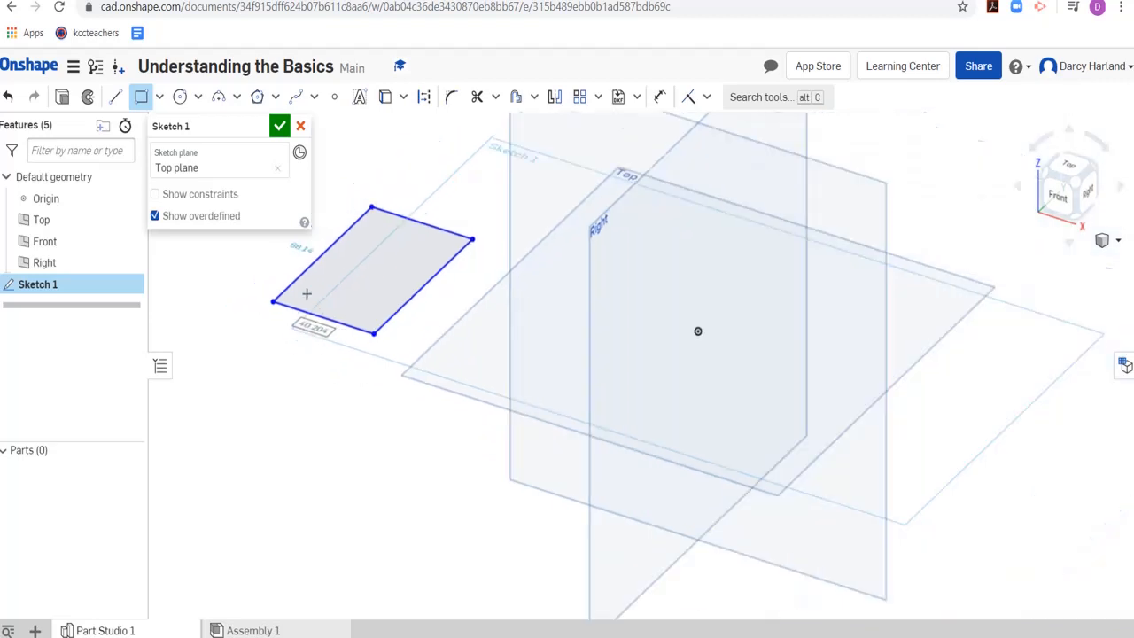
scroll(294, 258, "up", 5)
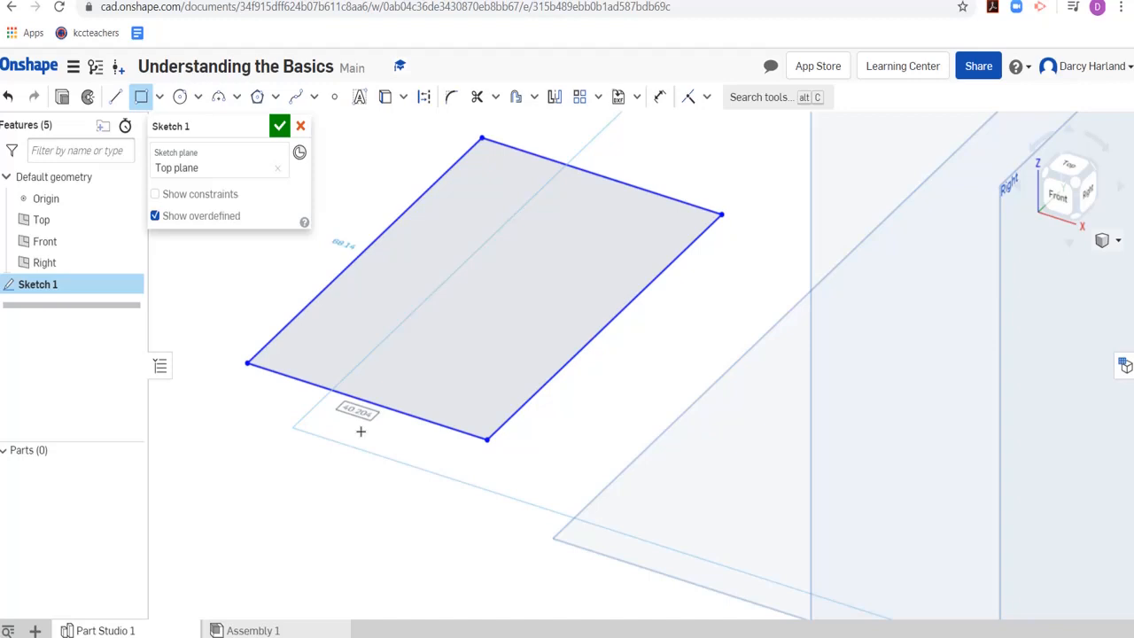
- Dimension the rectangle's two sides to 50 mm by 50 mm and finish the sketch
left_click(360, 431)
type("50")
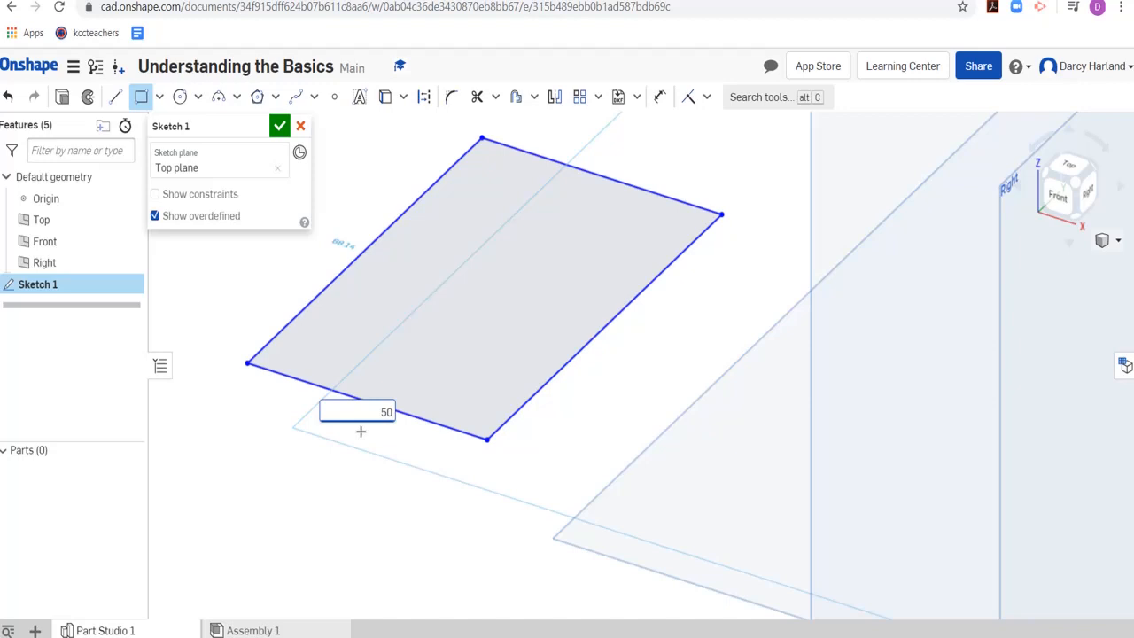
key("Return")
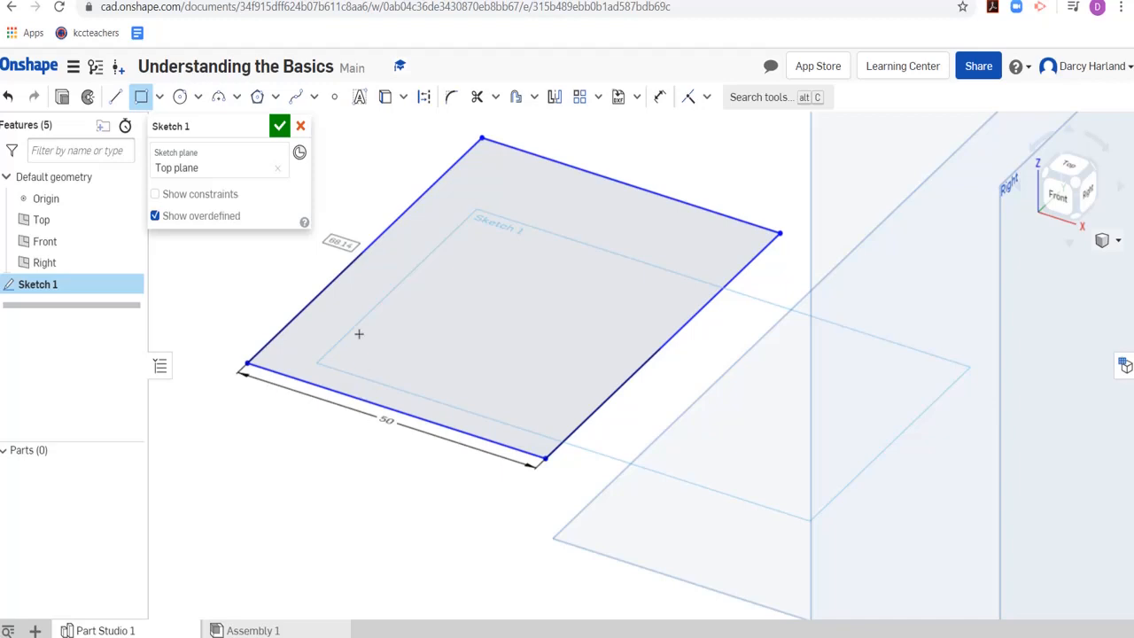
left_click(343, 243)
type("50")
key("Return")
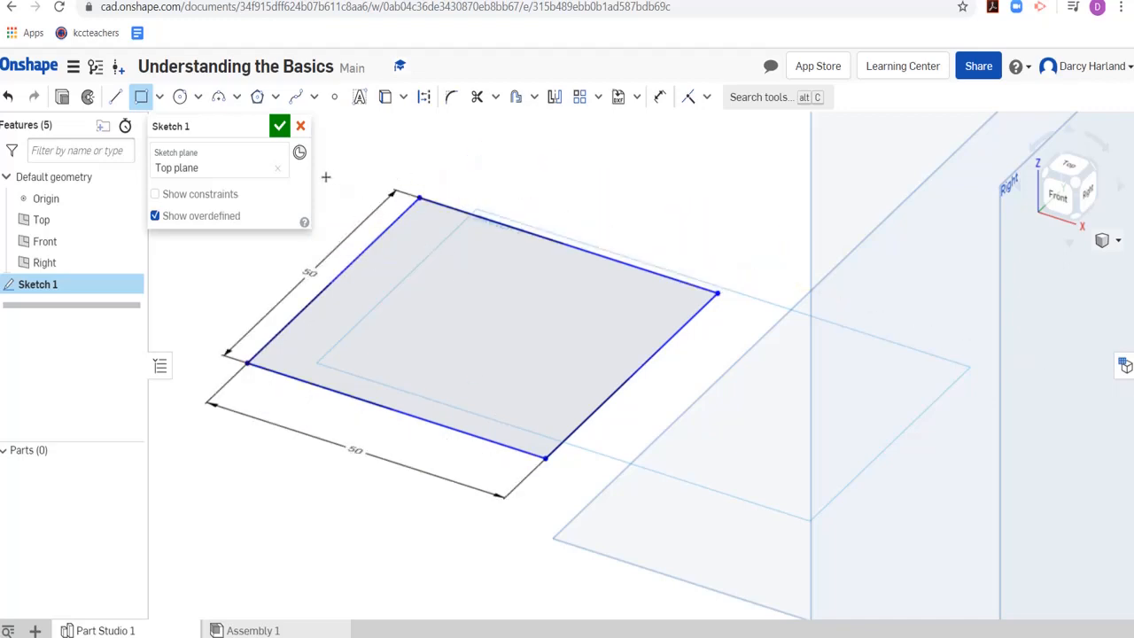
scroll(426, 298, "down", 3)
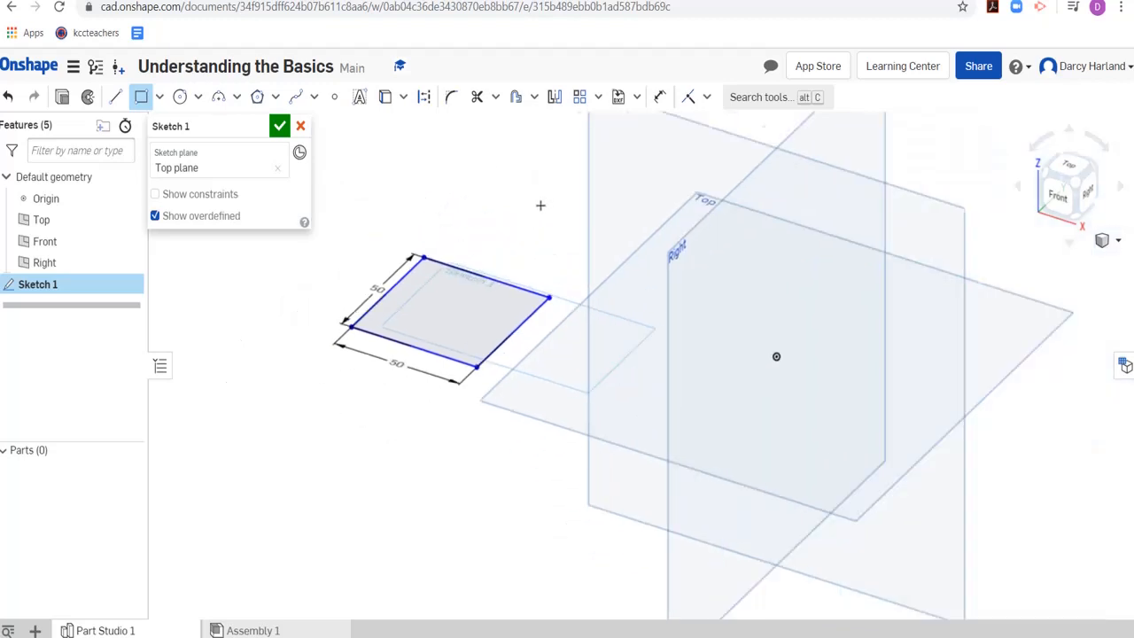
scroll(541, 206, "down", 2)
scroll(549, 197, "up", 2)
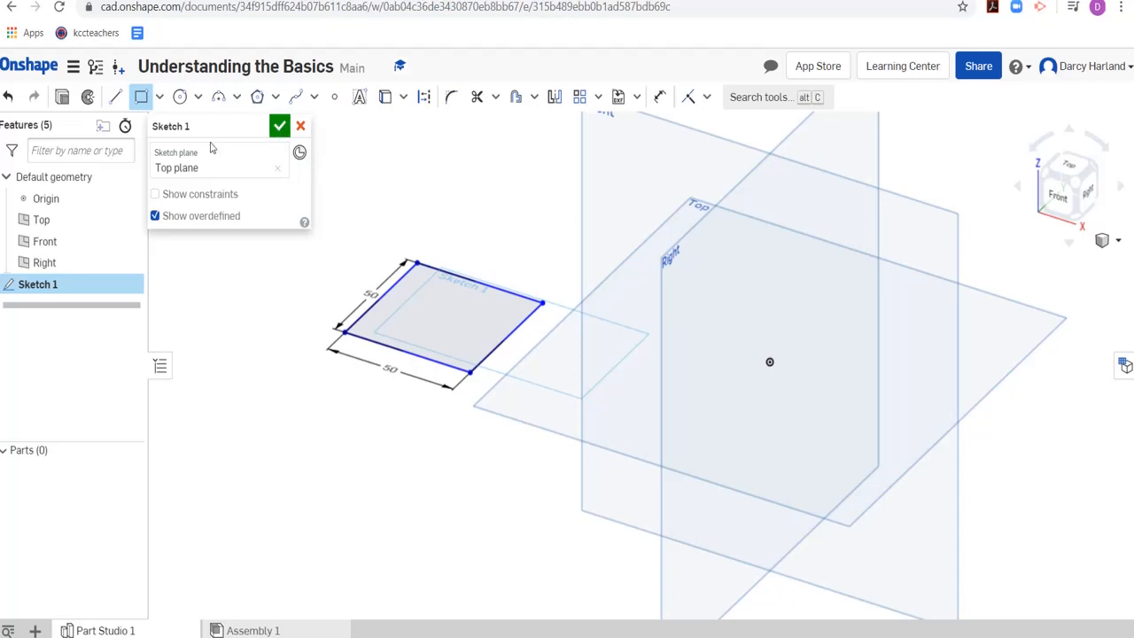
left_click(280, 128)
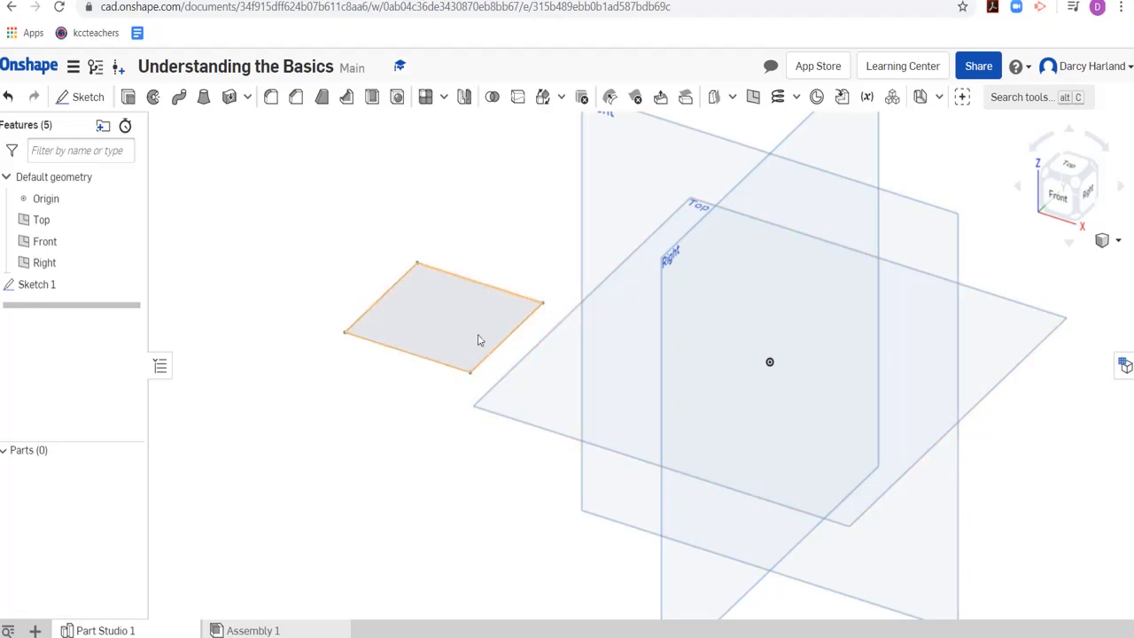
- Extrude the square sketch region as a new solid with a blind depth of 50 mm
scroll(498, 293, "down", 3)
scroll(511, 161, "up", 2)
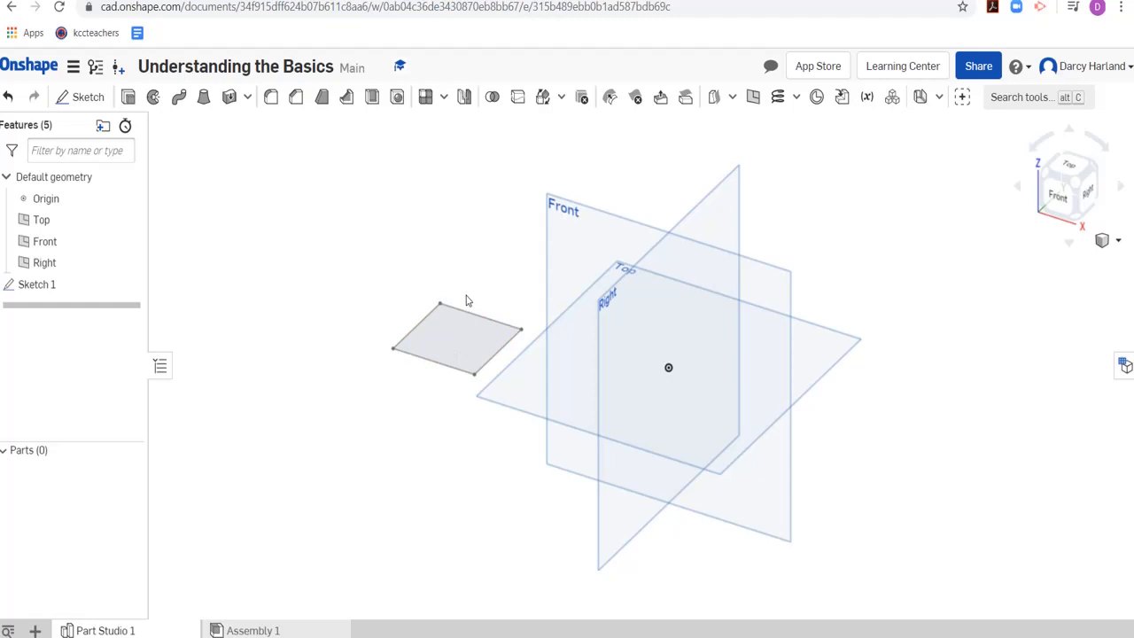
left_click(128, 97)
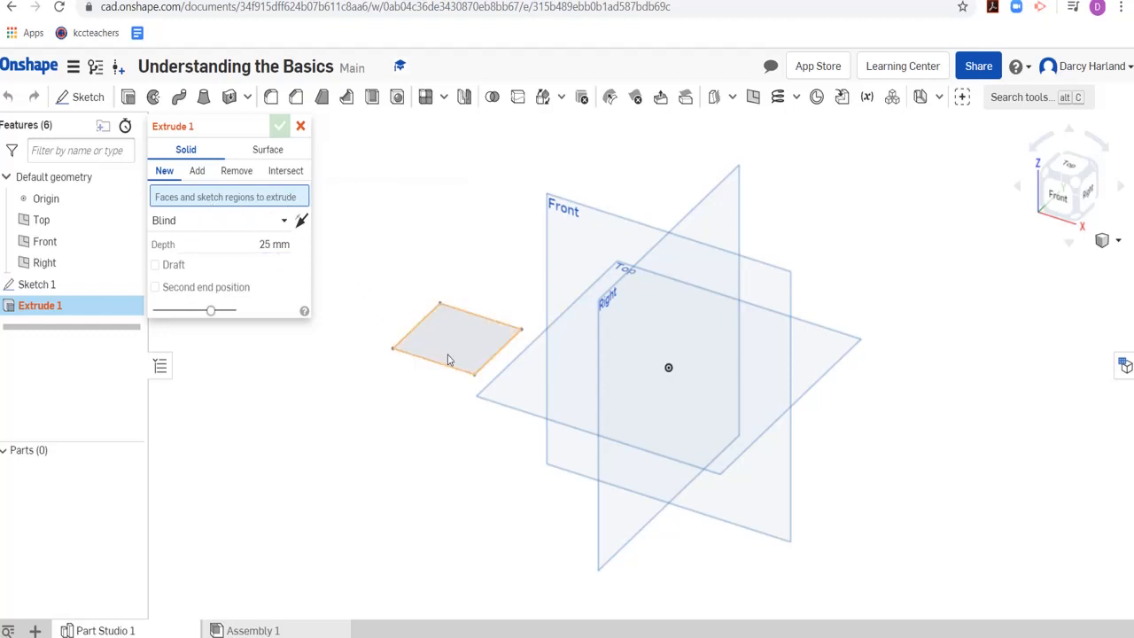
left_click(463, 334)
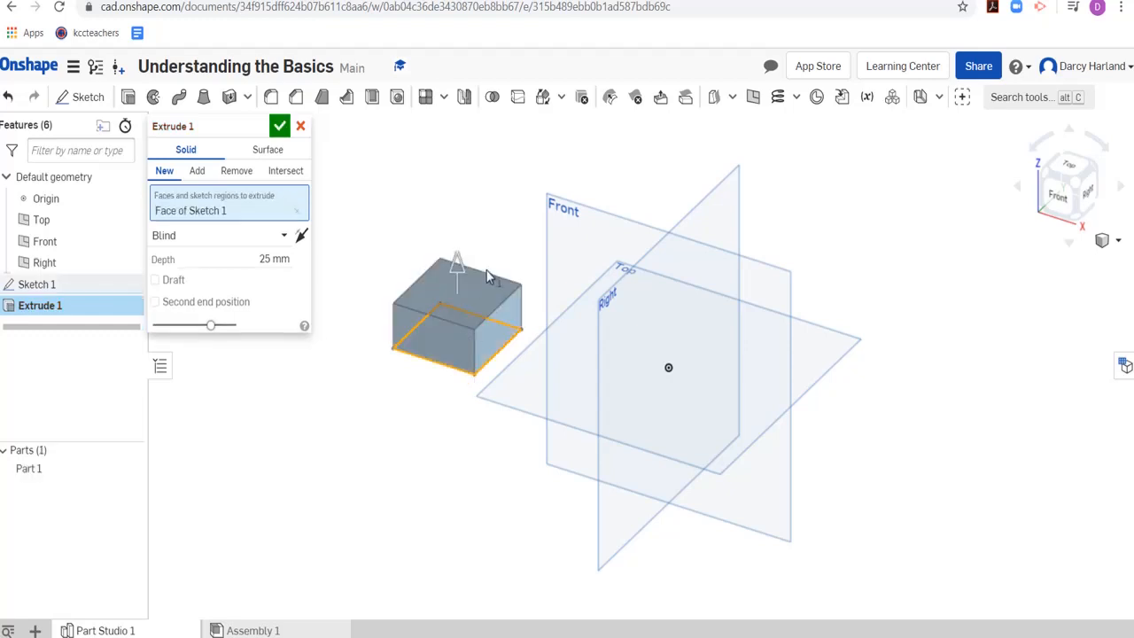
left_click(268, 258)
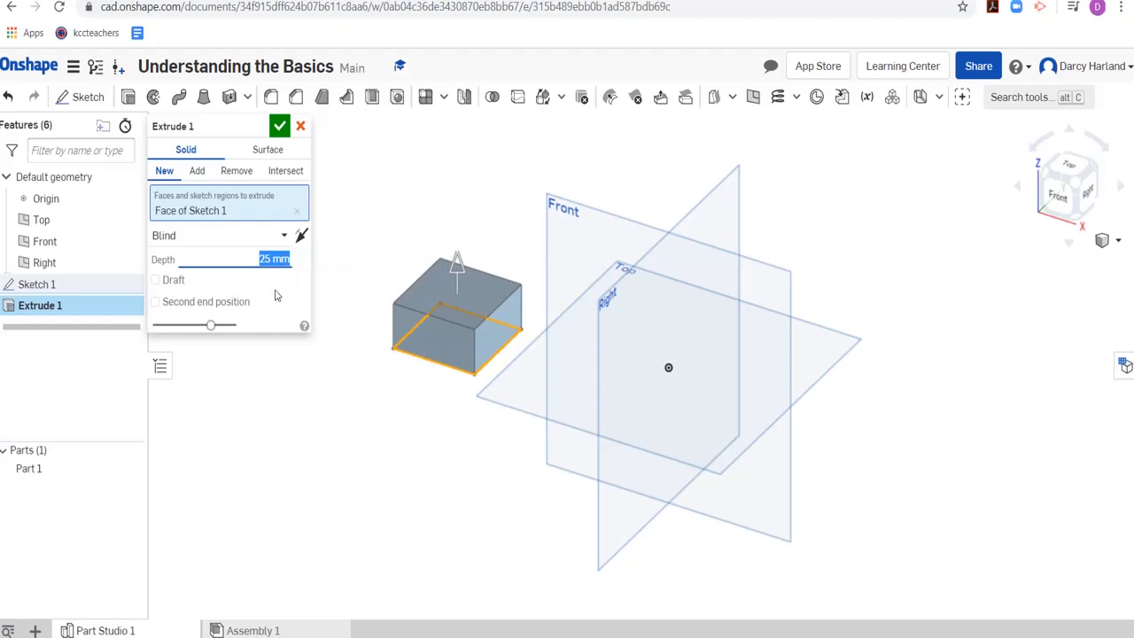
type("50")
key("Return")
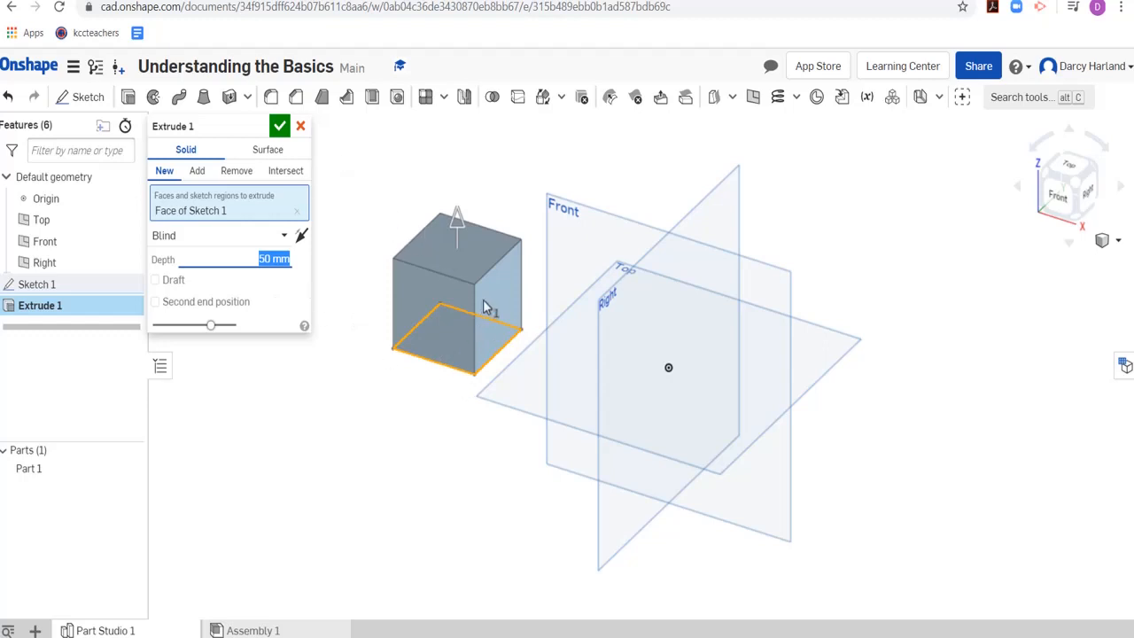
scroll(421, 278, "up", 3)
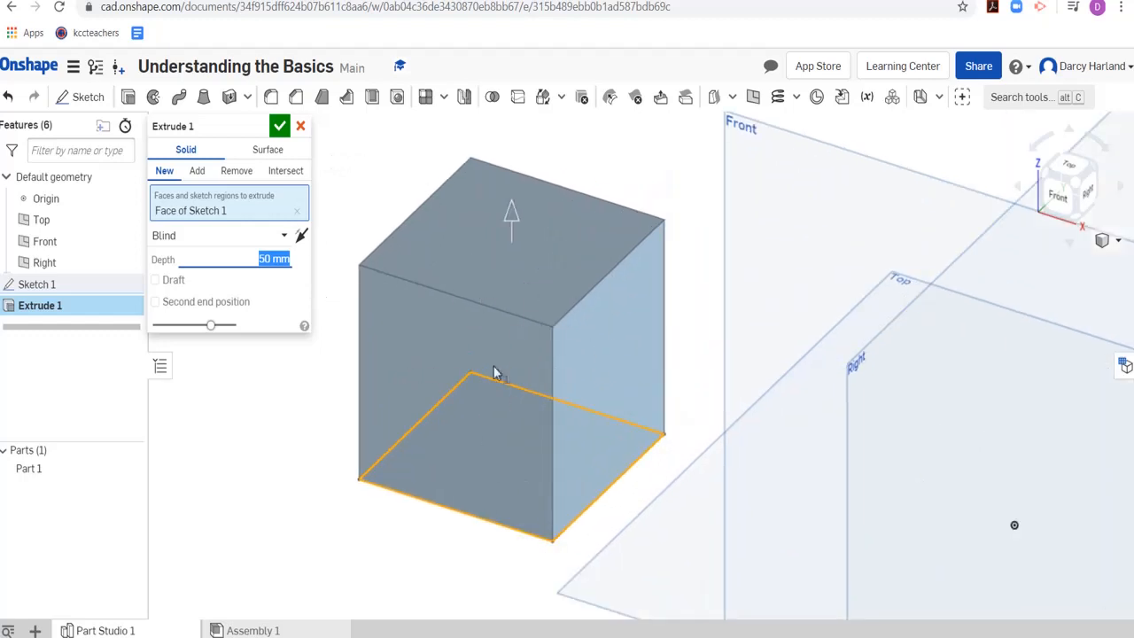
left_click(279, 129)
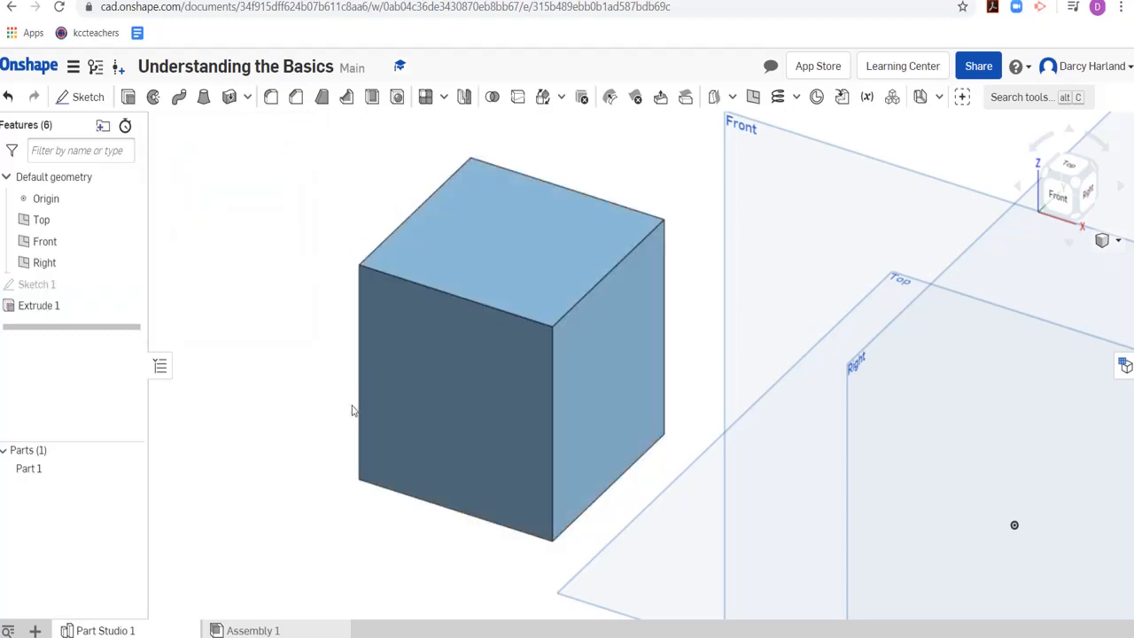
- Examine the extruded cube from other orientations, including the left side, and return to the isometric view
left_click(1077, 184)
scroll(420, 281, "up", 5)
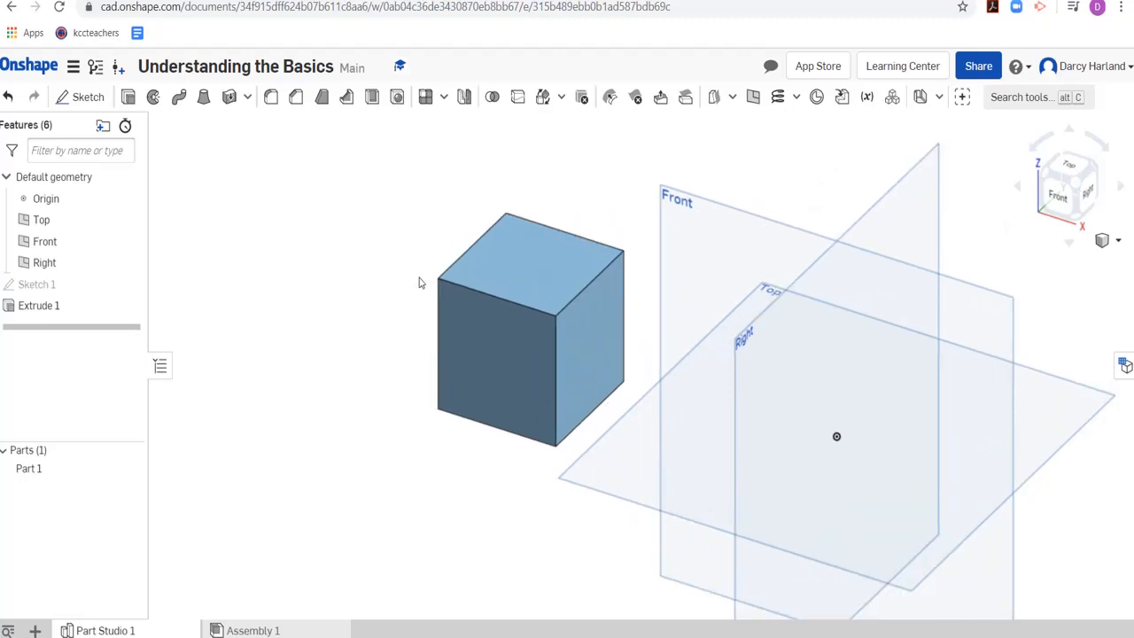
left_click(1055, 180)
left_click(1054, 180)
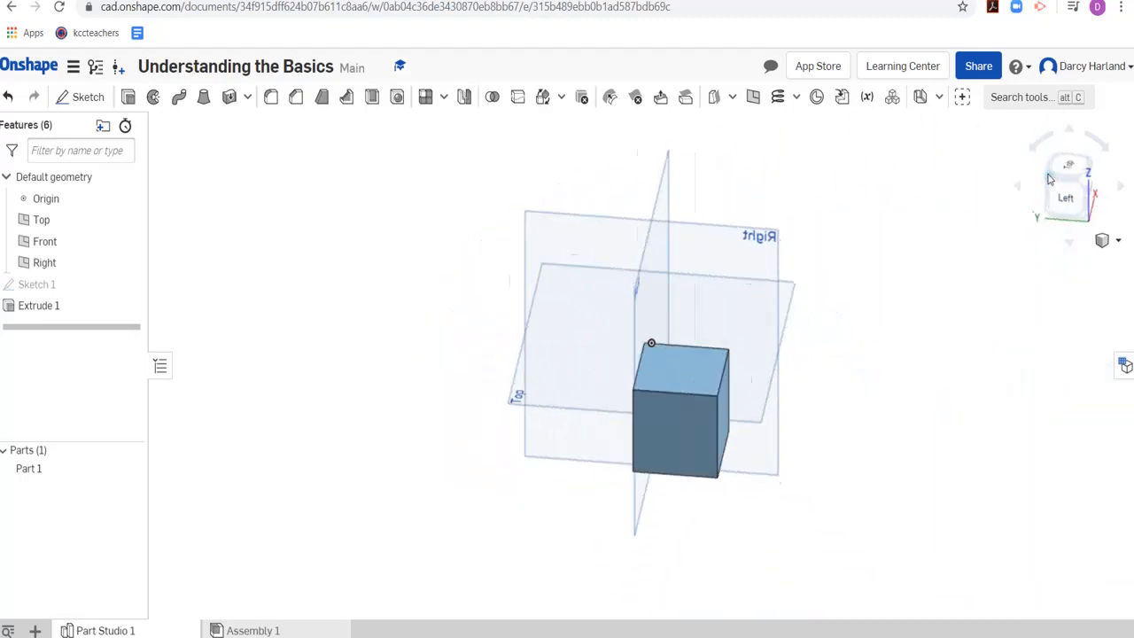
left_click(1045, 181)
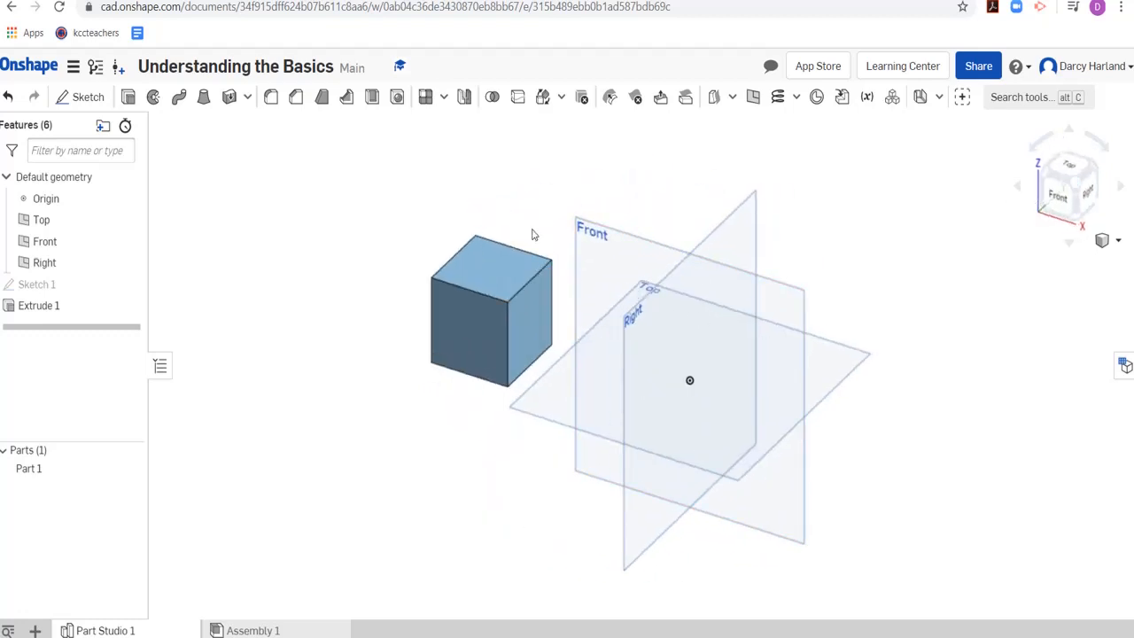
scroll(476, 203, "up", 2)
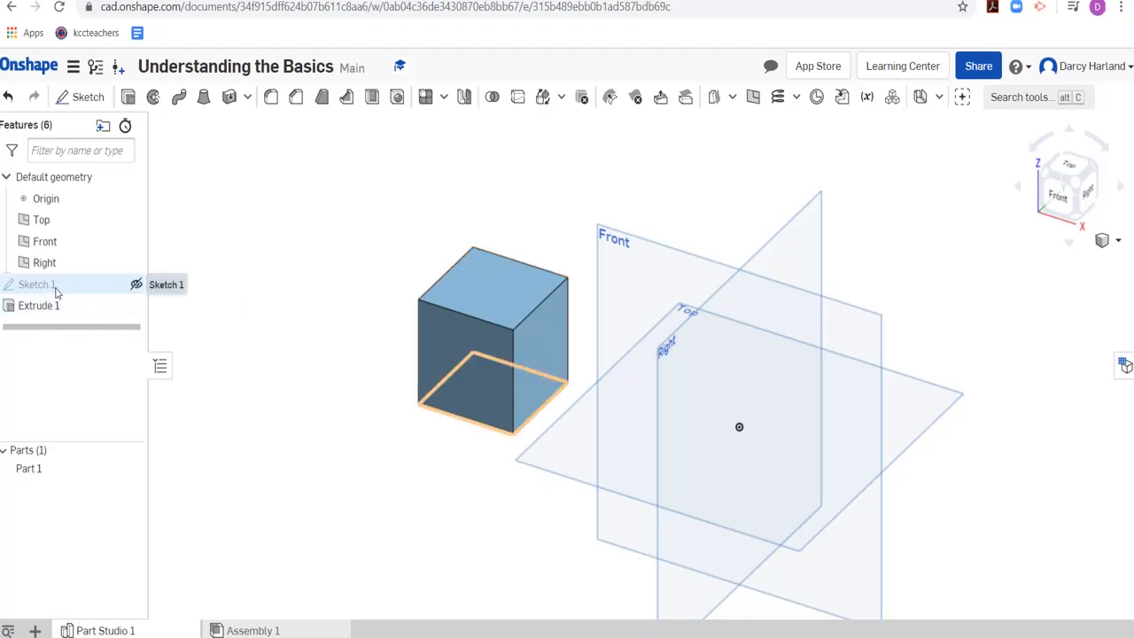
- Edit the cube's base sketch, setting both side dimensions of the square to 40 mm, and accept it
double_click(35, 284)
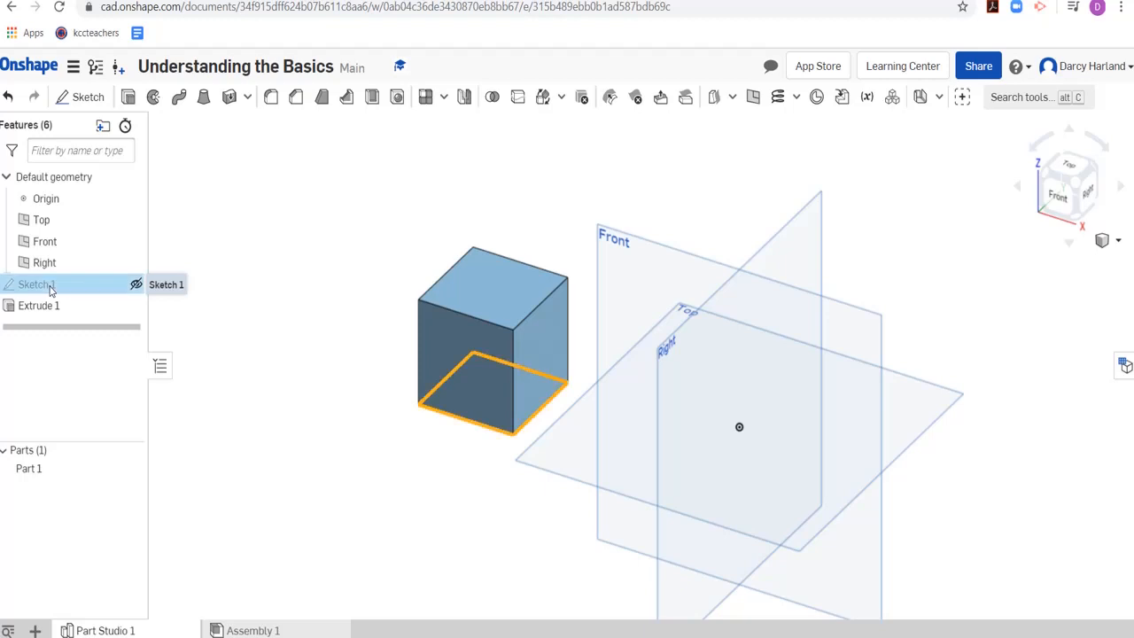
scroll(455, 384, "up", 8)
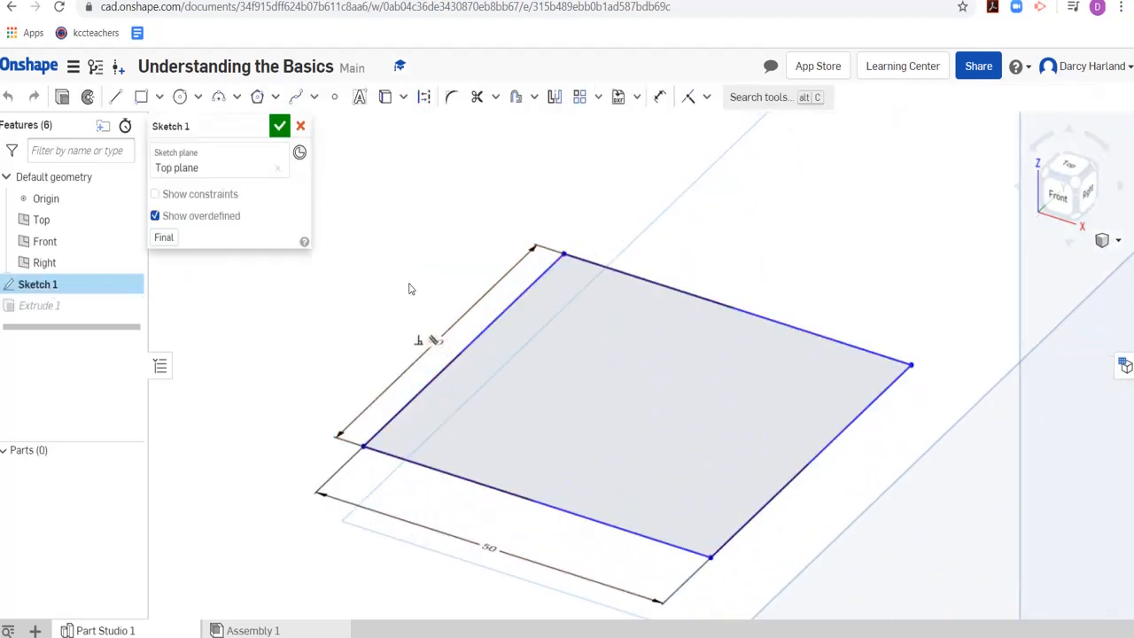
double_click(488, 546)
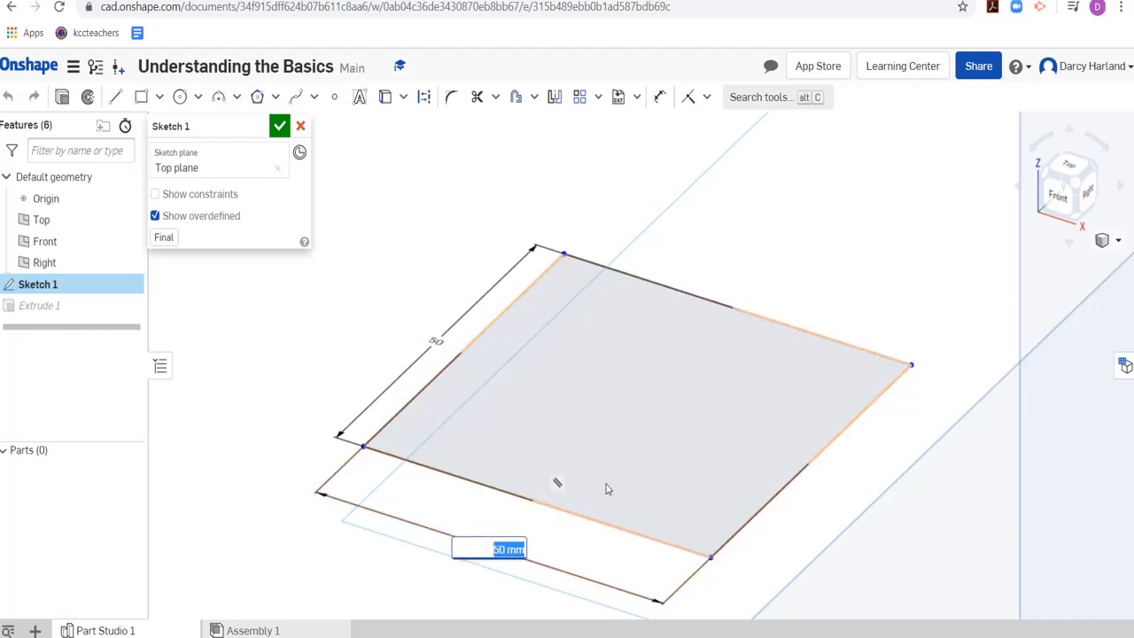
type("40")
key("Return")
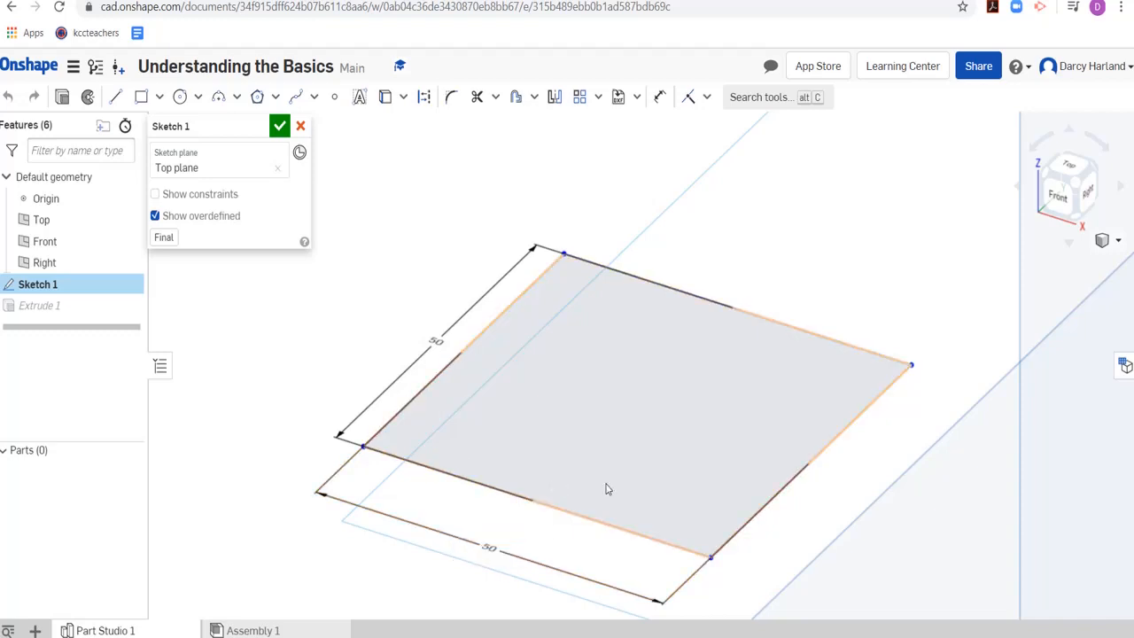
double_click(401, 335)
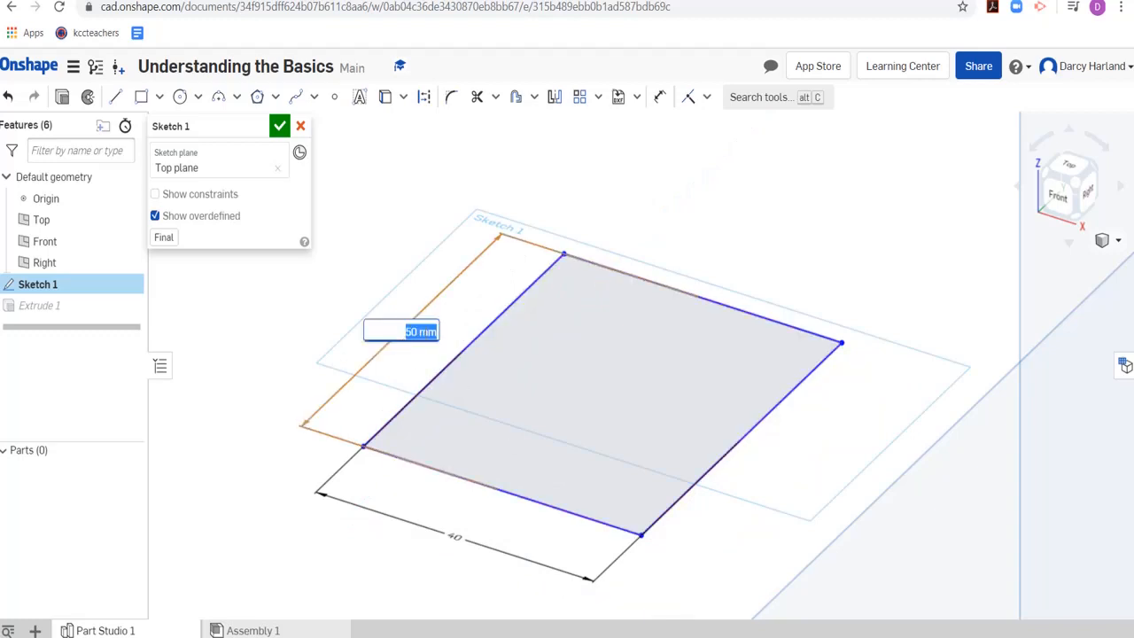
type("40")
key("Return")
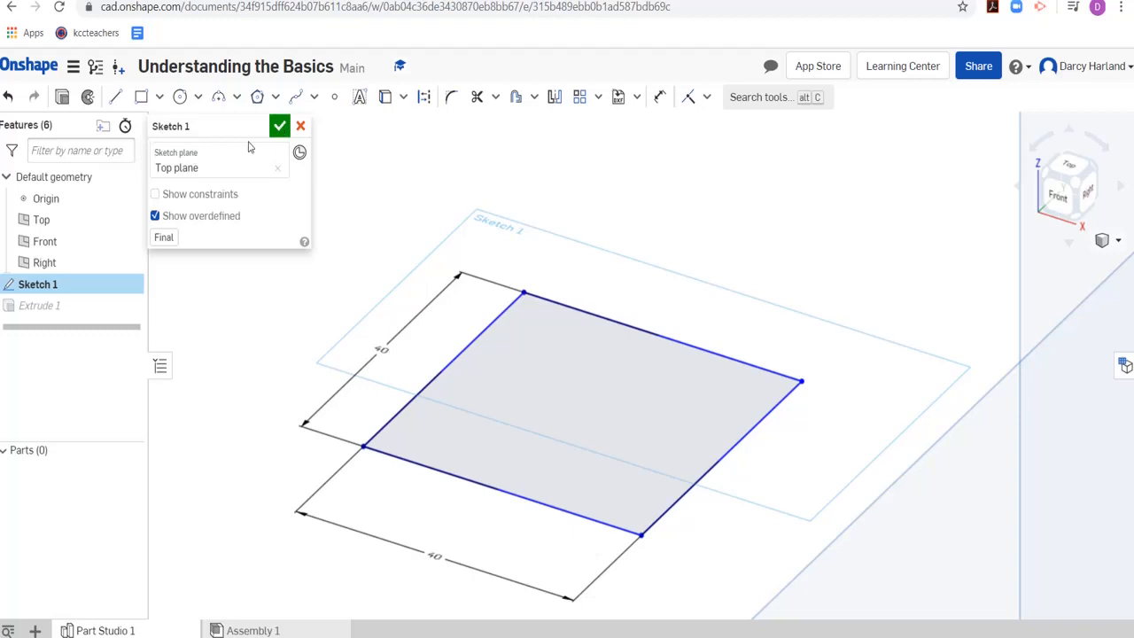
left_click(280, 127)
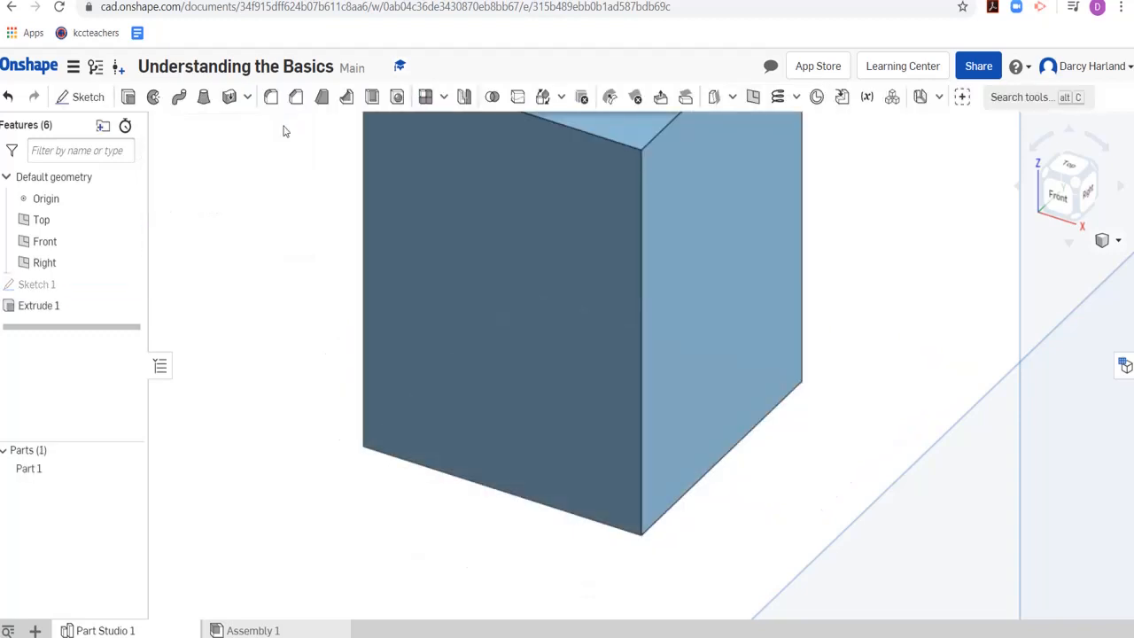
- Edit the extrusion of the square block and set its depth to 40 mm
scroll(252, 209, "down", 5)
scroll(241, 143, "up", 4)
scroll(241, 142, "down", 2)
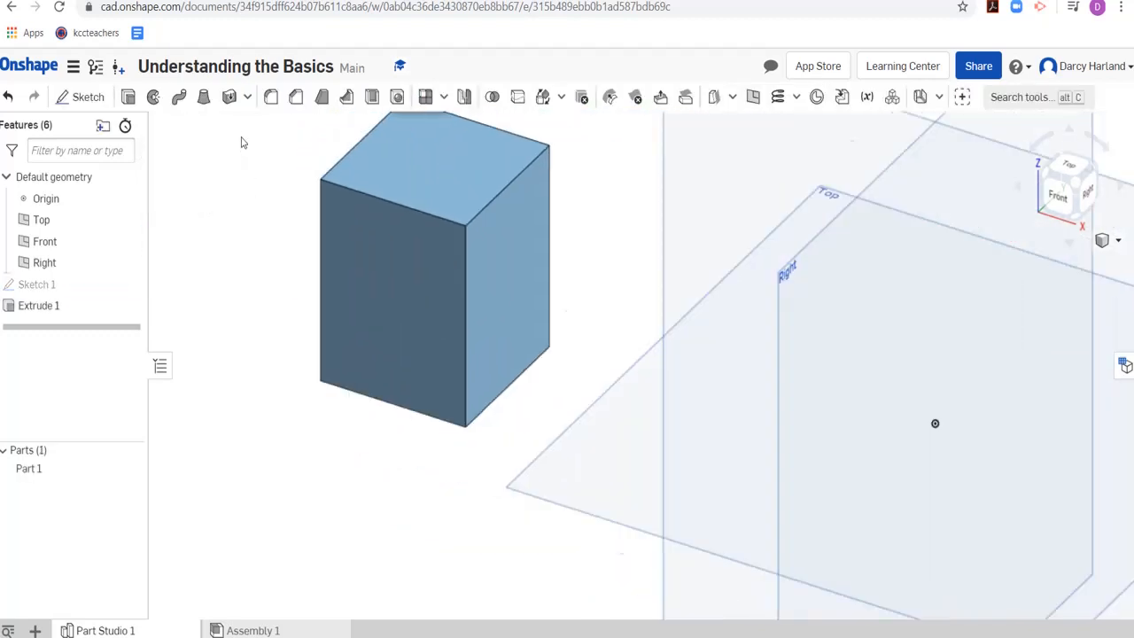
scroll(241, 142, "down", 3)
middle_click_drag(263, 223, 297, 319)
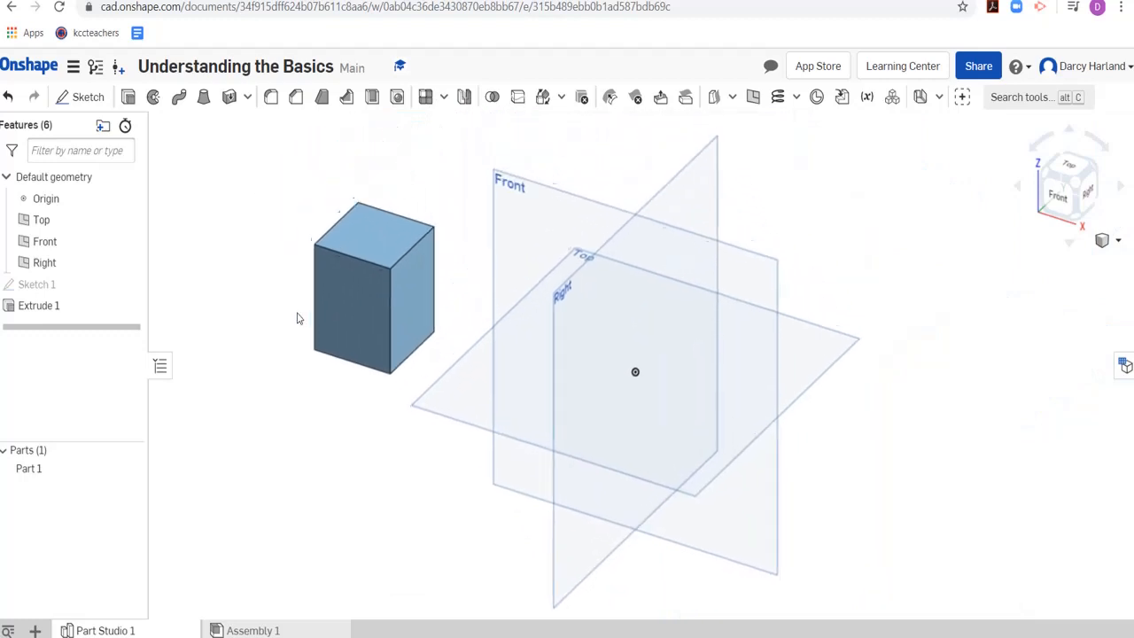
scroll(253, 251, "up", 2)
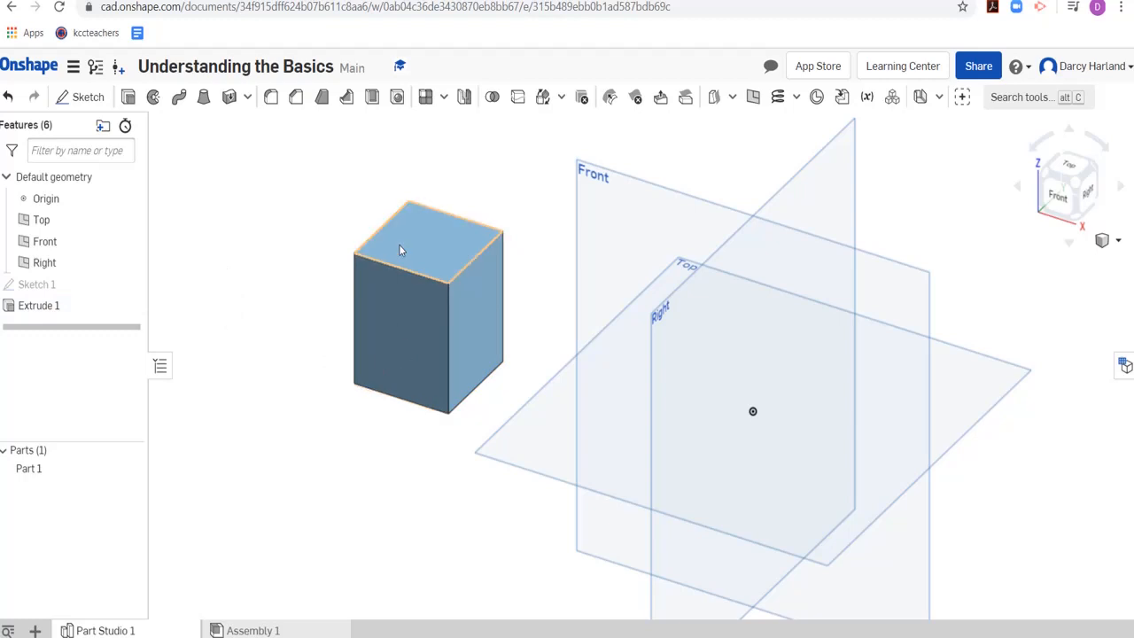
double_click(37, 306)
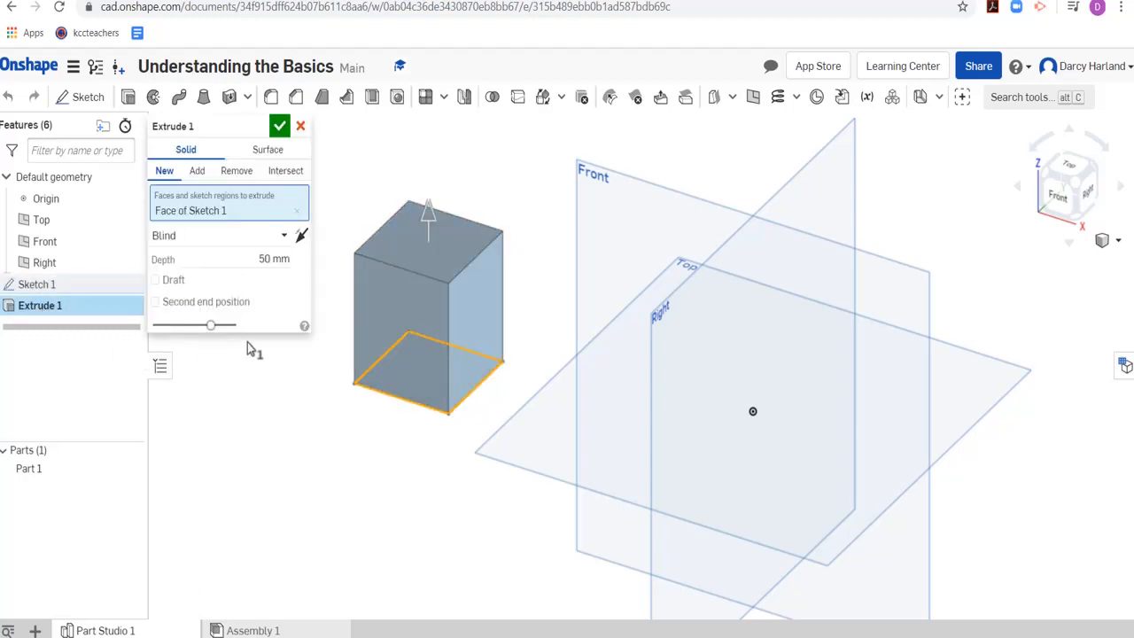
left_click(274, 258)
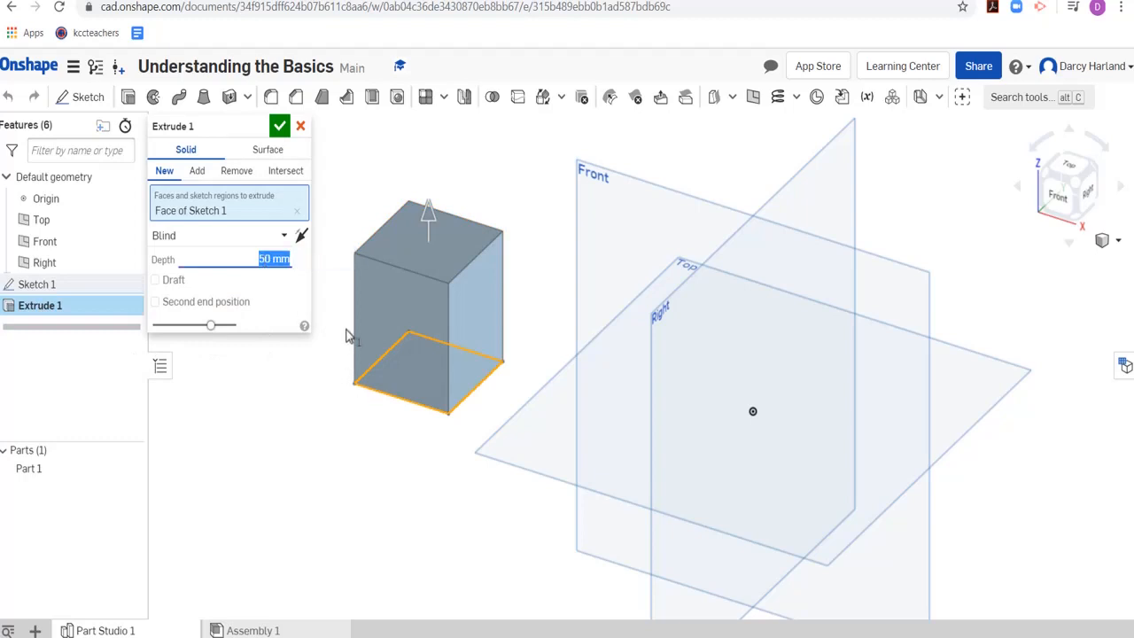
type("40")
key("Return")
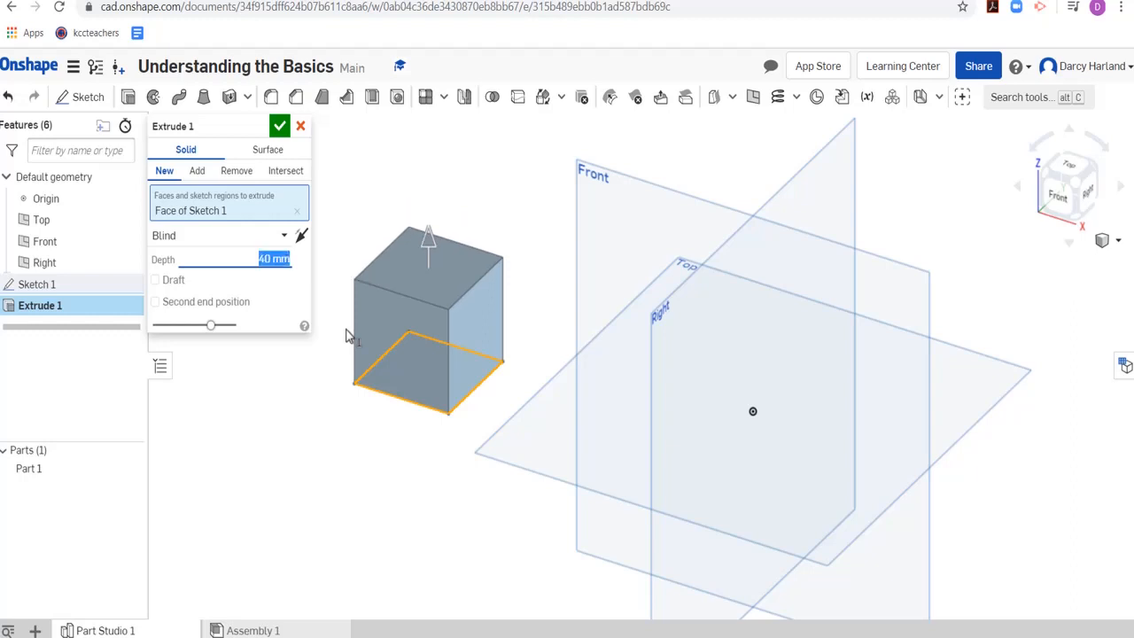
left_click(280, 126)
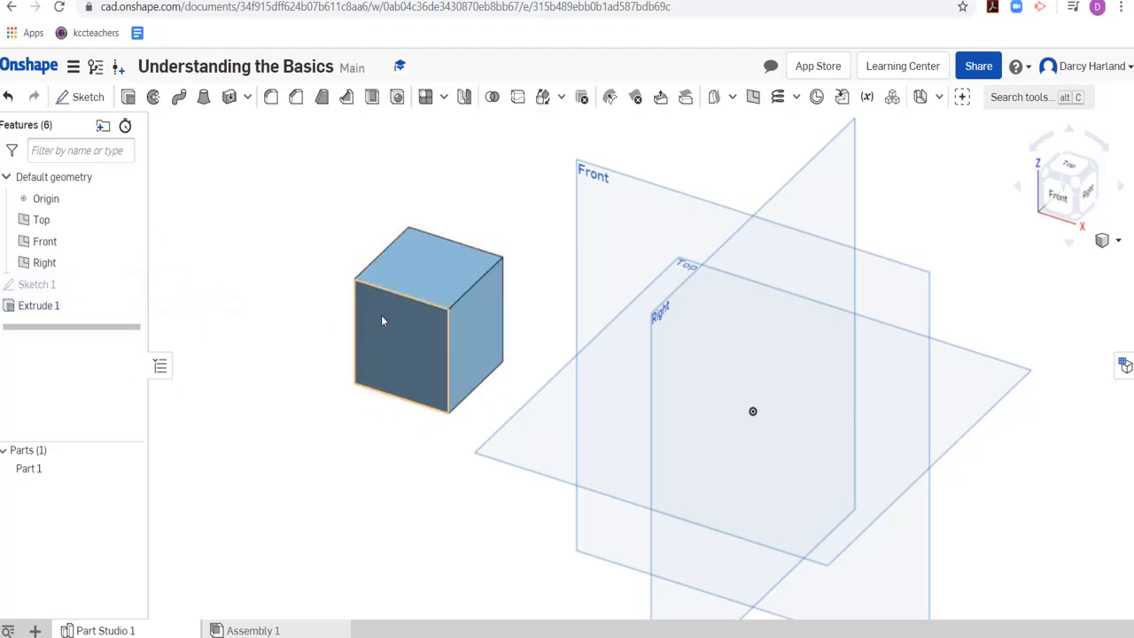
- Start a second sketch on the Top plane
scroll(711, 267, "up", 2)
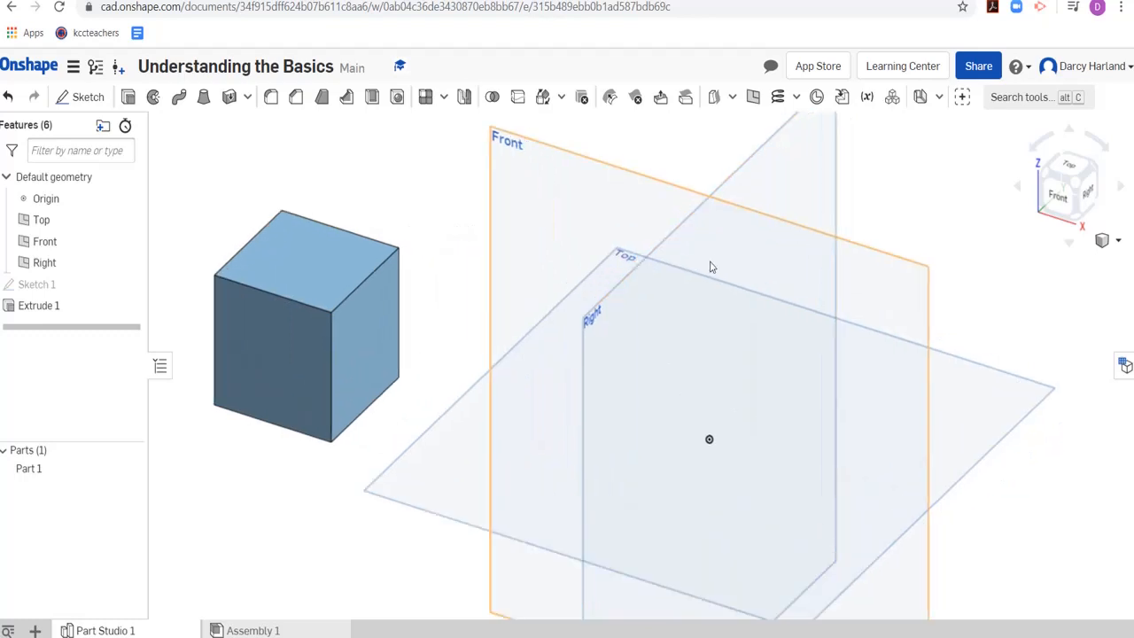
scroll(400, 210, "down", 3)
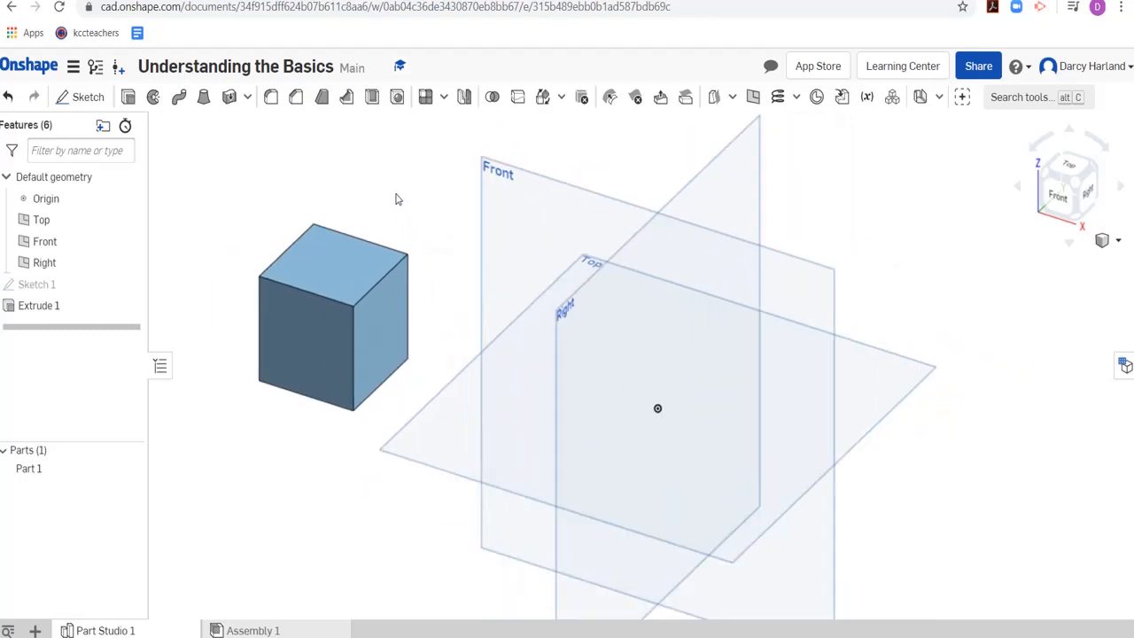
left_click(85, 99)
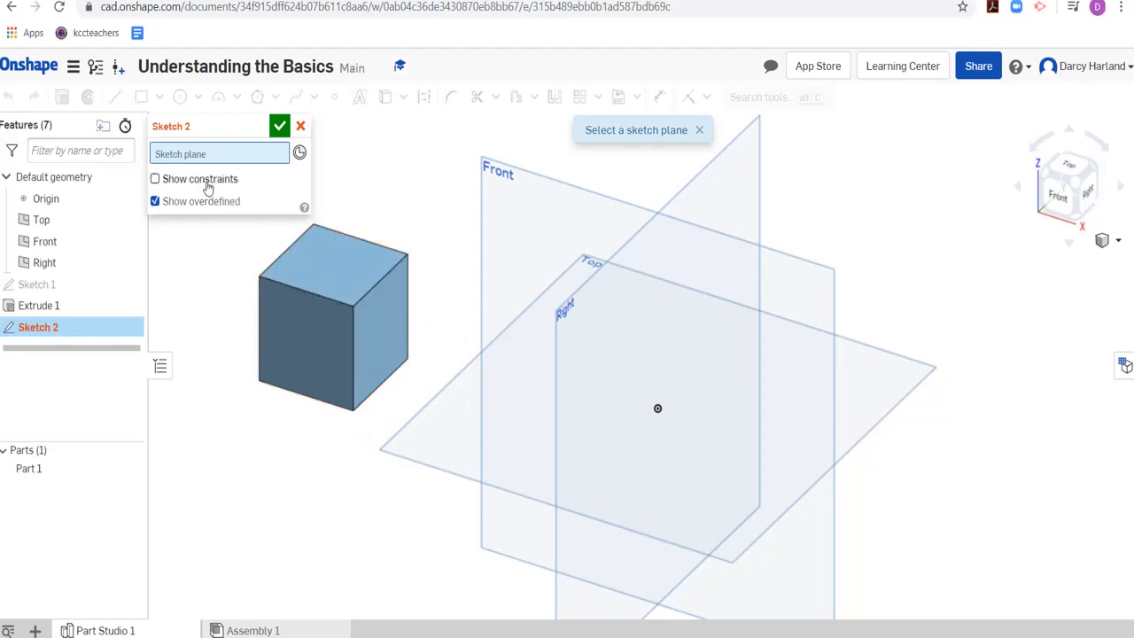
left_click(446, 447)
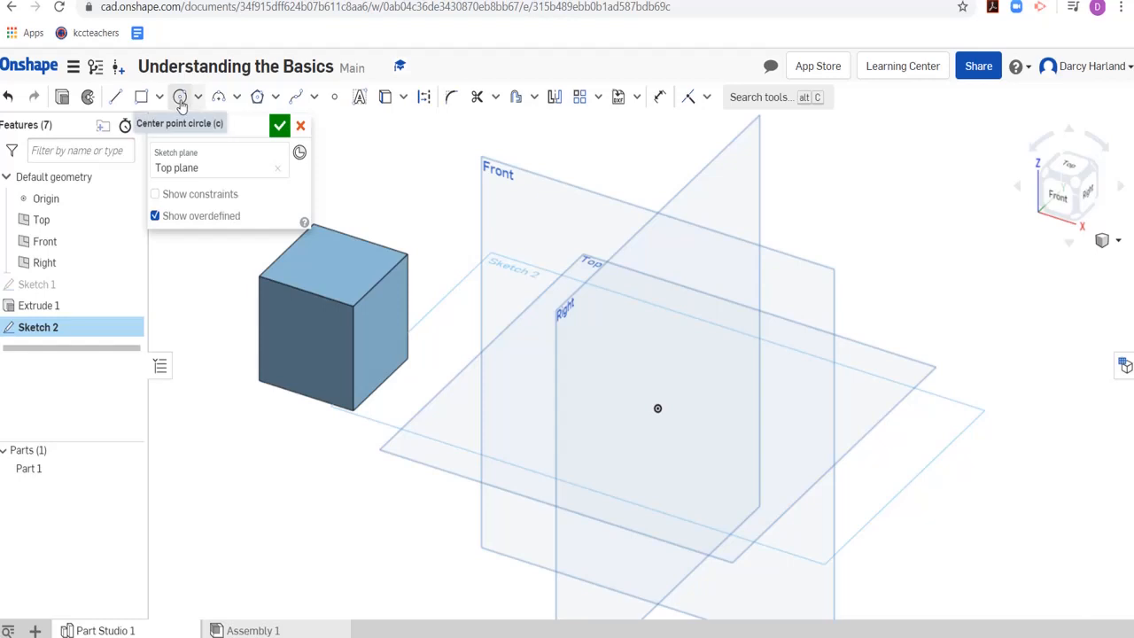
- Sketch a center point circle about 91 mm in diameter, centred on the origin
left_click(181, 99)
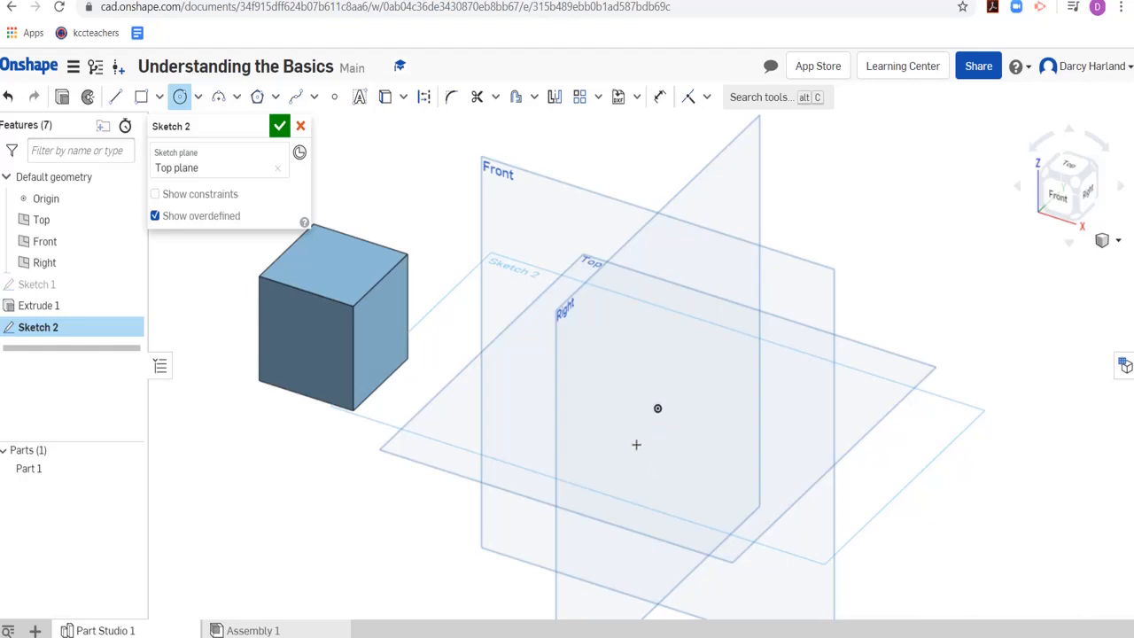
scroll(647, 408, "up", 5)
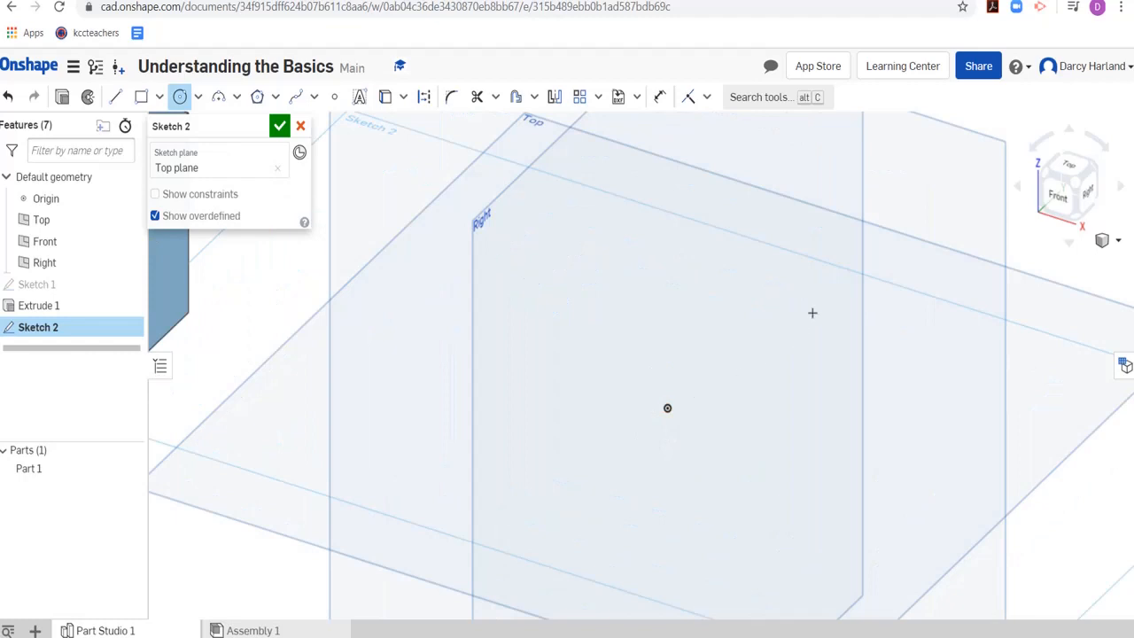
scroll(753, 363, "up", 2)
scroll(656, 434, "up", 3)
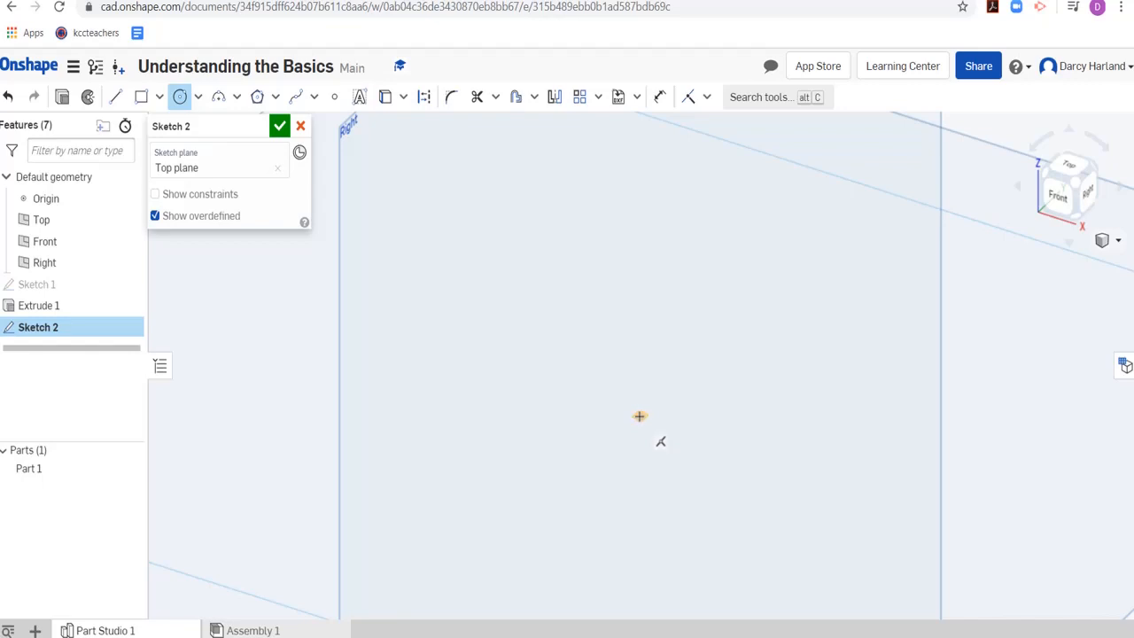
left_click(640, 416)
left_click(639, 416)
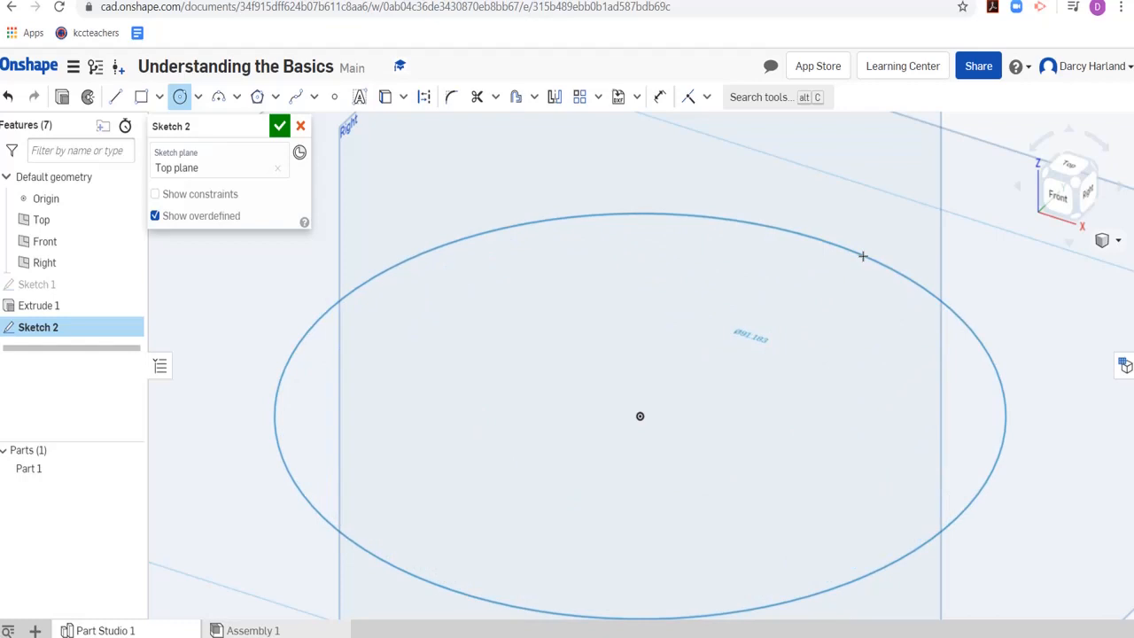
left_click(863, 257)
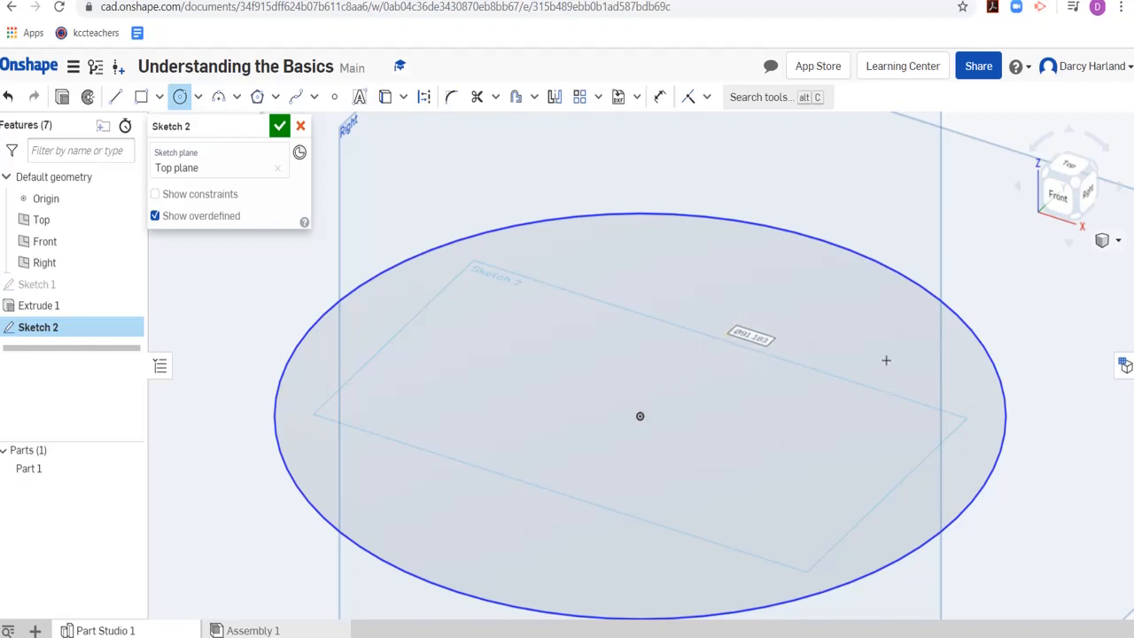
- Set the circle's diameter to 50 mm and accept the sketch
type("50")
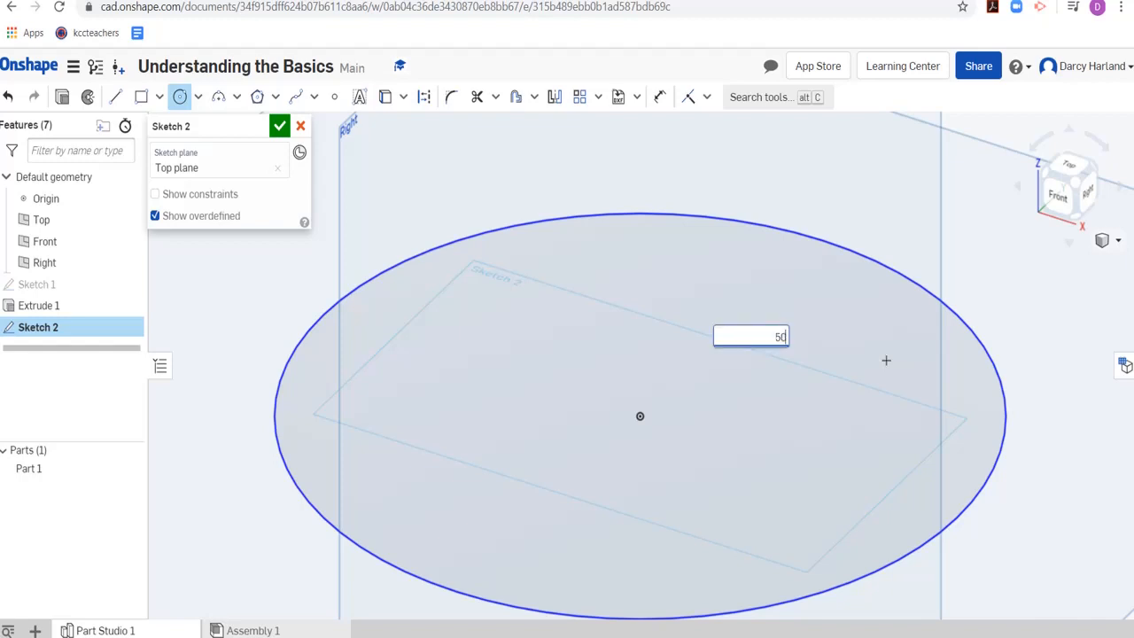
key("Return")
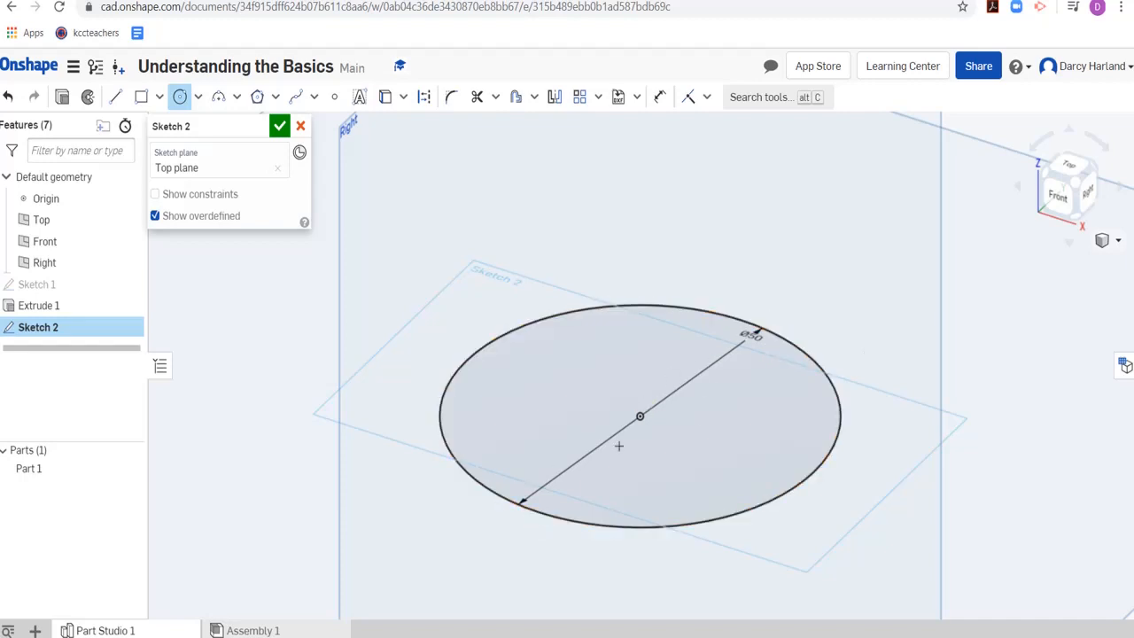
scroll(754, 325, "down", 4)
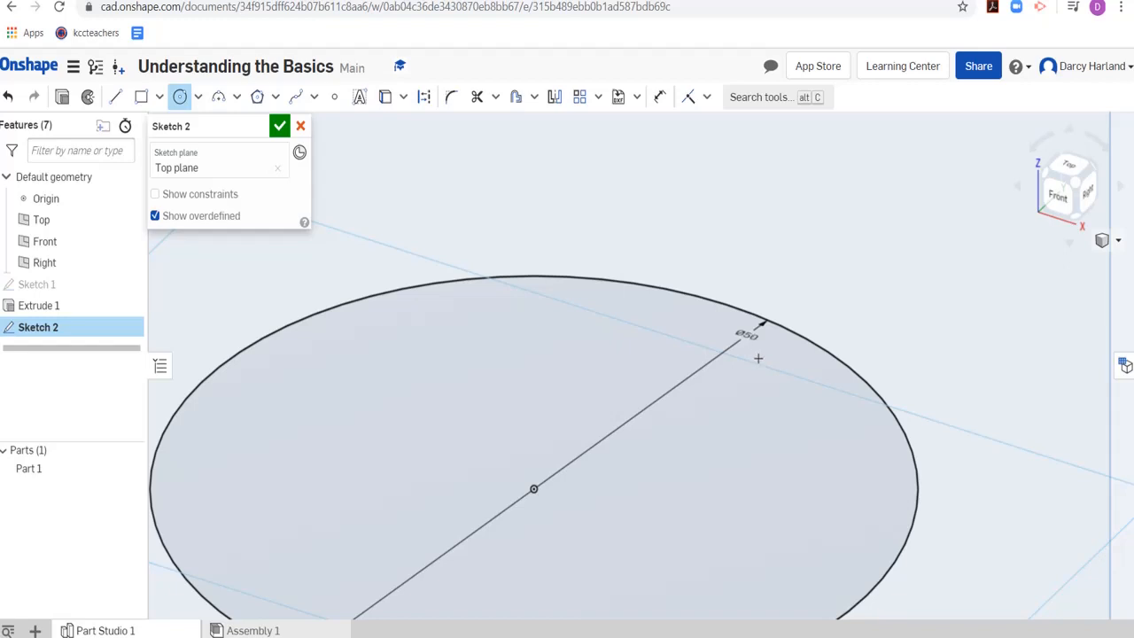
scroll(570, 310, "up", 8)
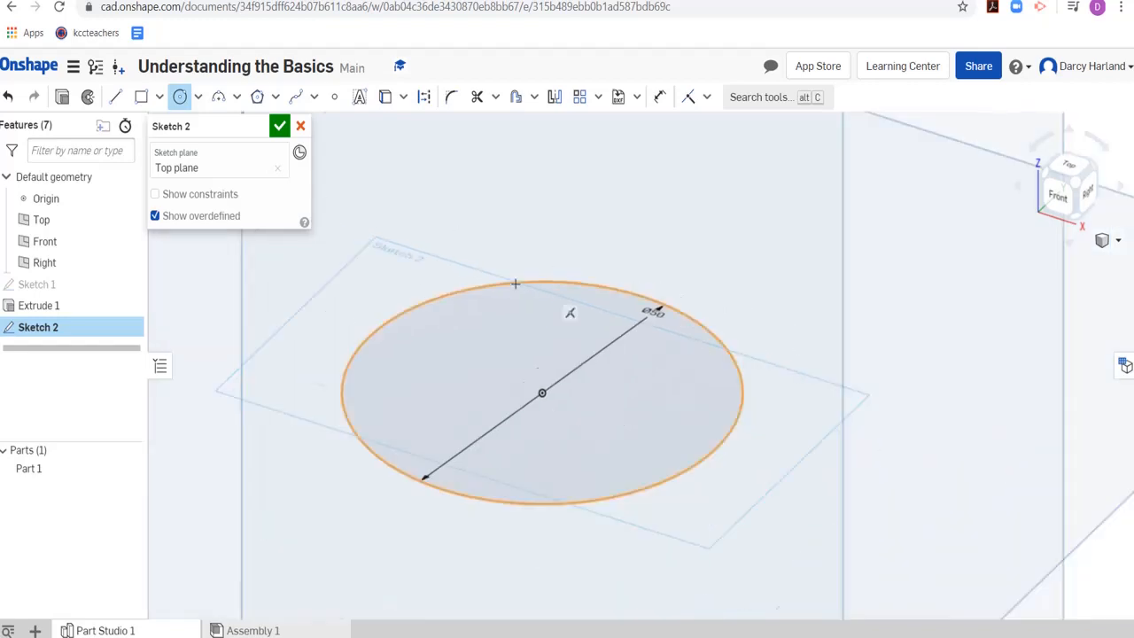
scroll(424, 175, "down", 4)
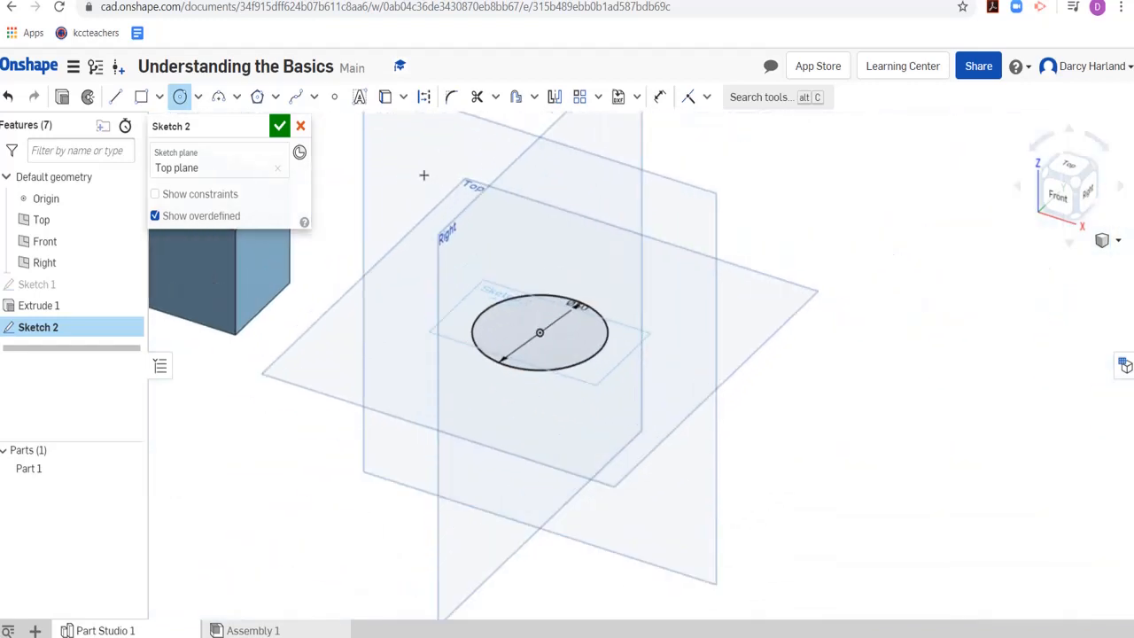
left_click(279, 126)
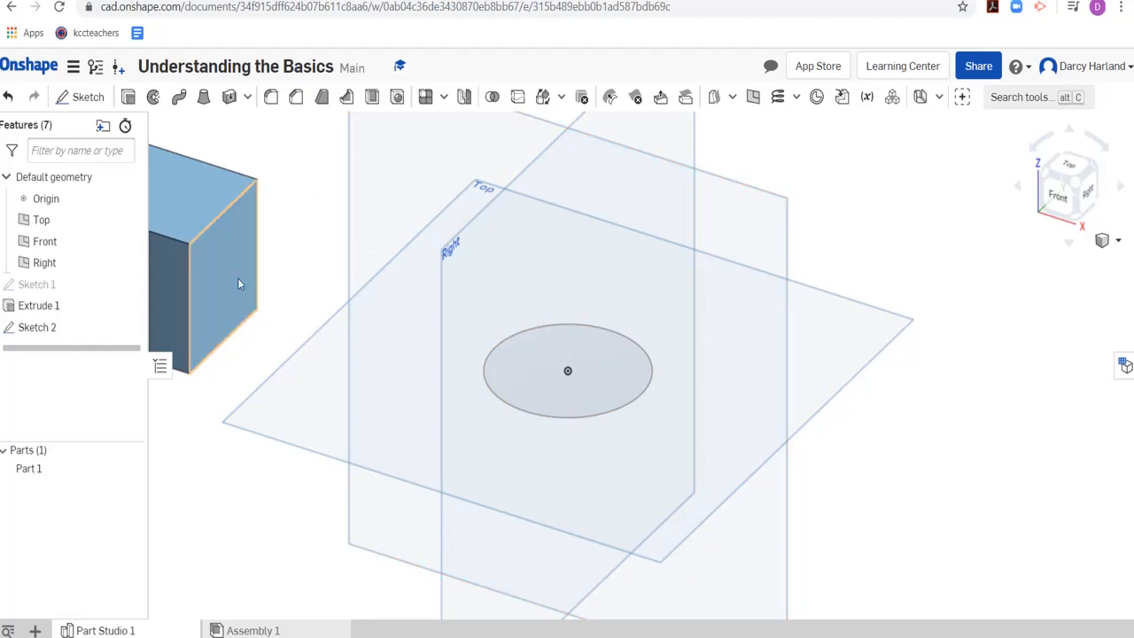
- Extrude the circular sketch region upward as a new solid with a blind depth of 100 mm
scroll(237, 278, "up", 5)
scroll(209, 172, "down", 3)
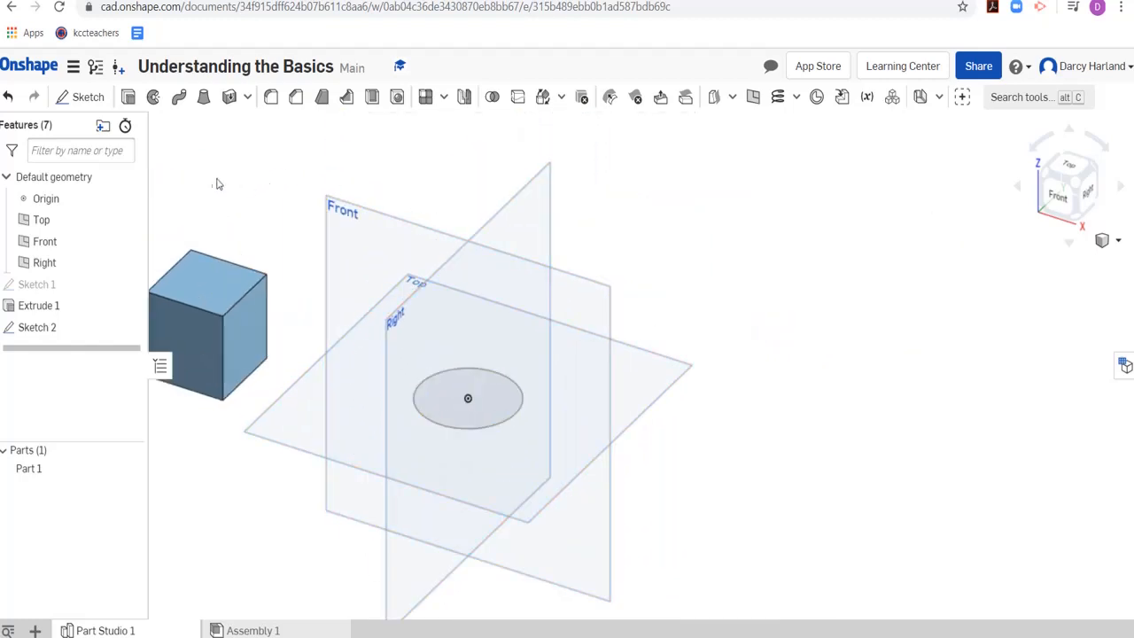
left_click(126, 99)
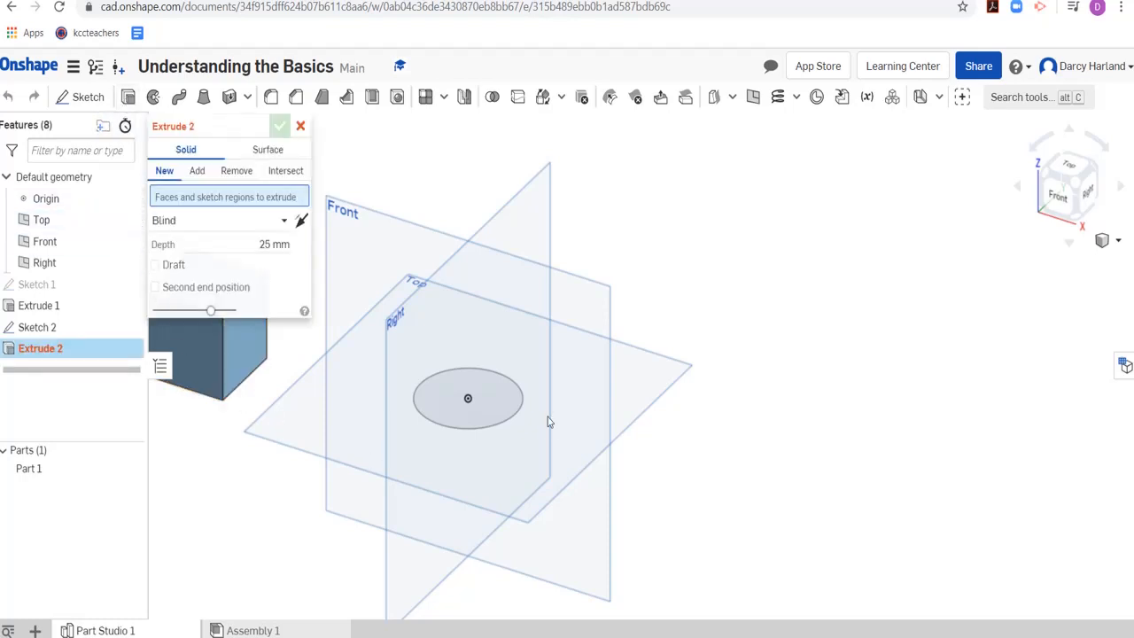
left_click(500, 401)
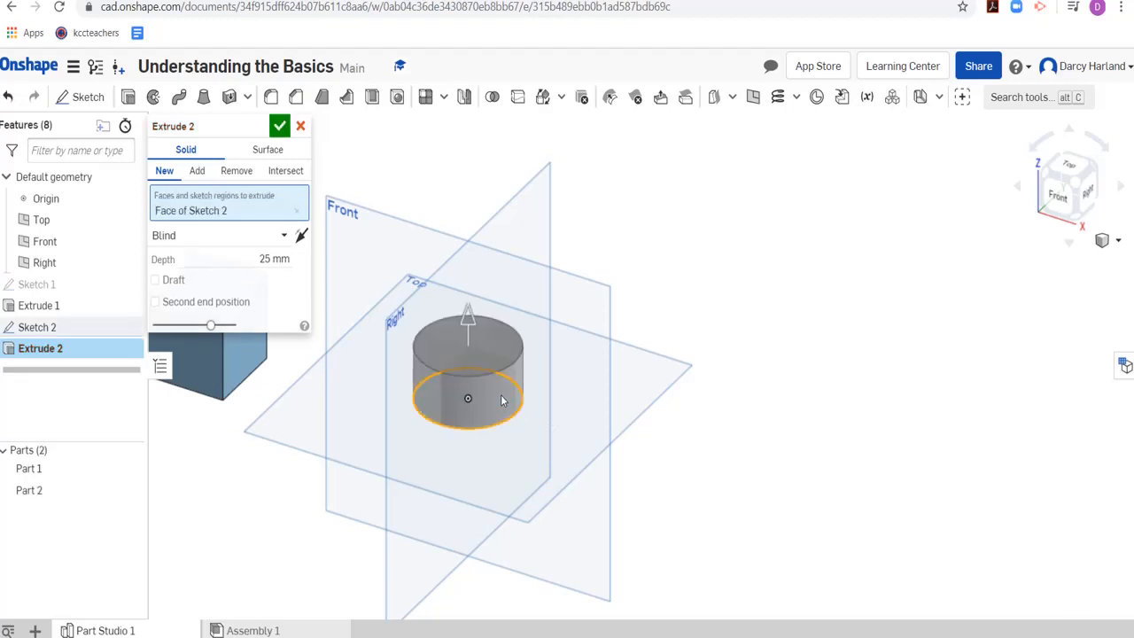
left_click(271, 259)
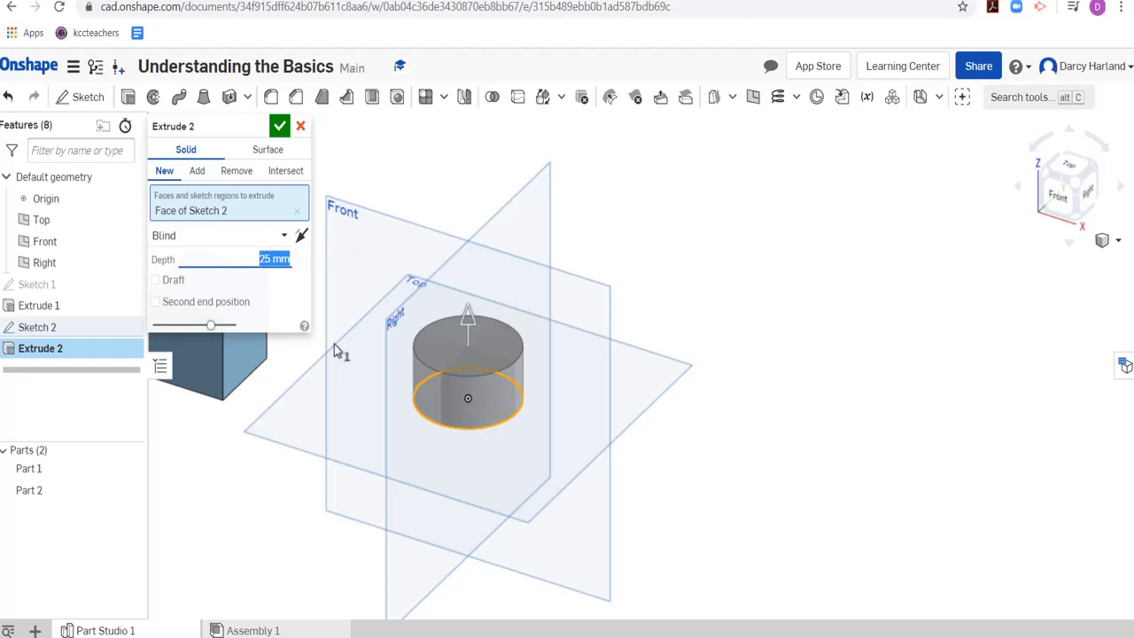
type("100")
key("Return")
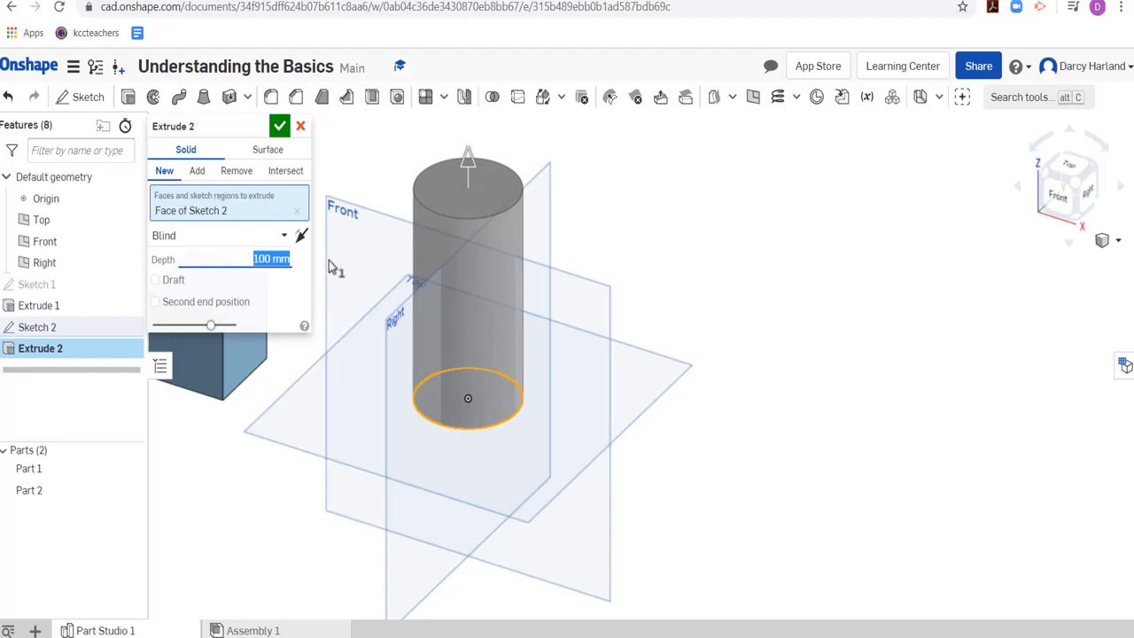
left_click(281, 131)
scroll(262, 247, "down", 2)
scroll(228, 203, "up", 2)
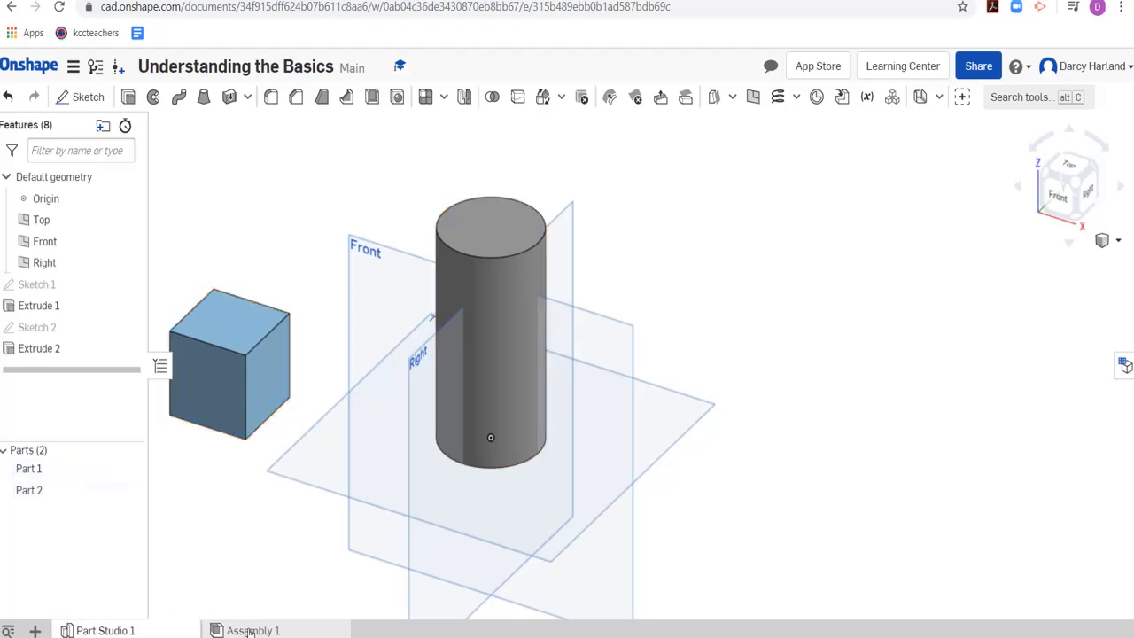
mouse_move(250, 631)
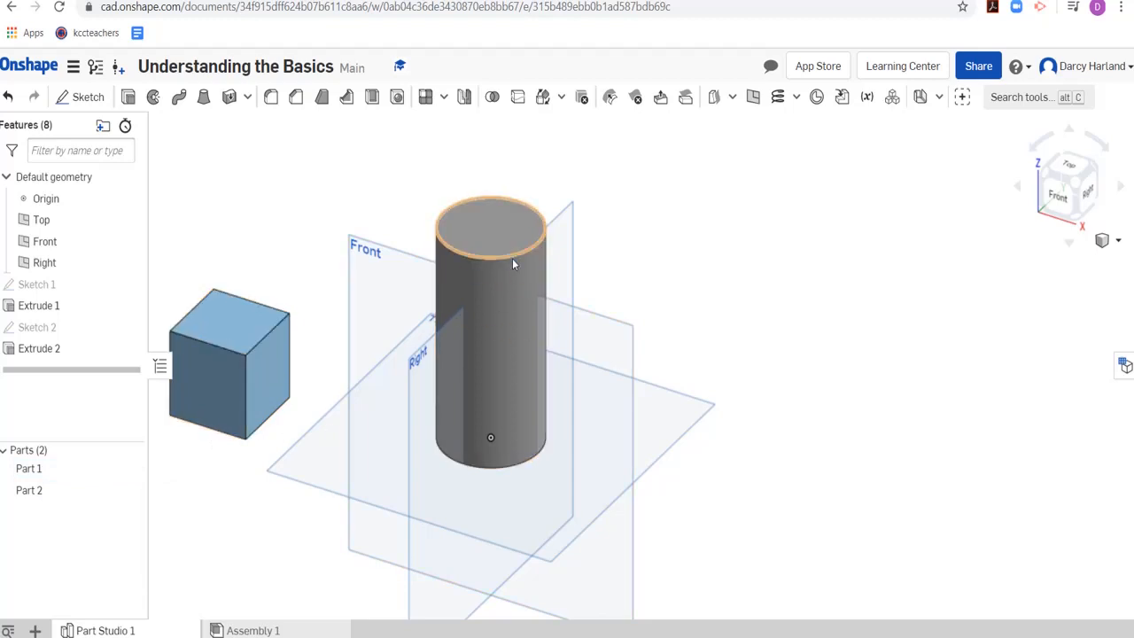
scroll(223, 190, "up", 2)
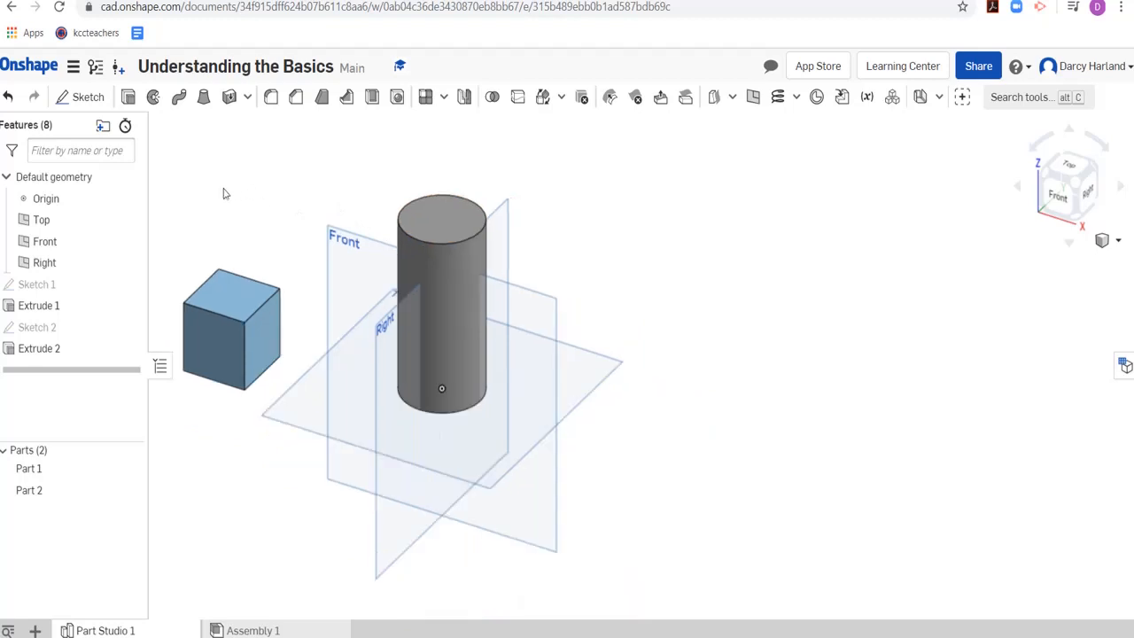
scroll(280, 301, "down", 2)
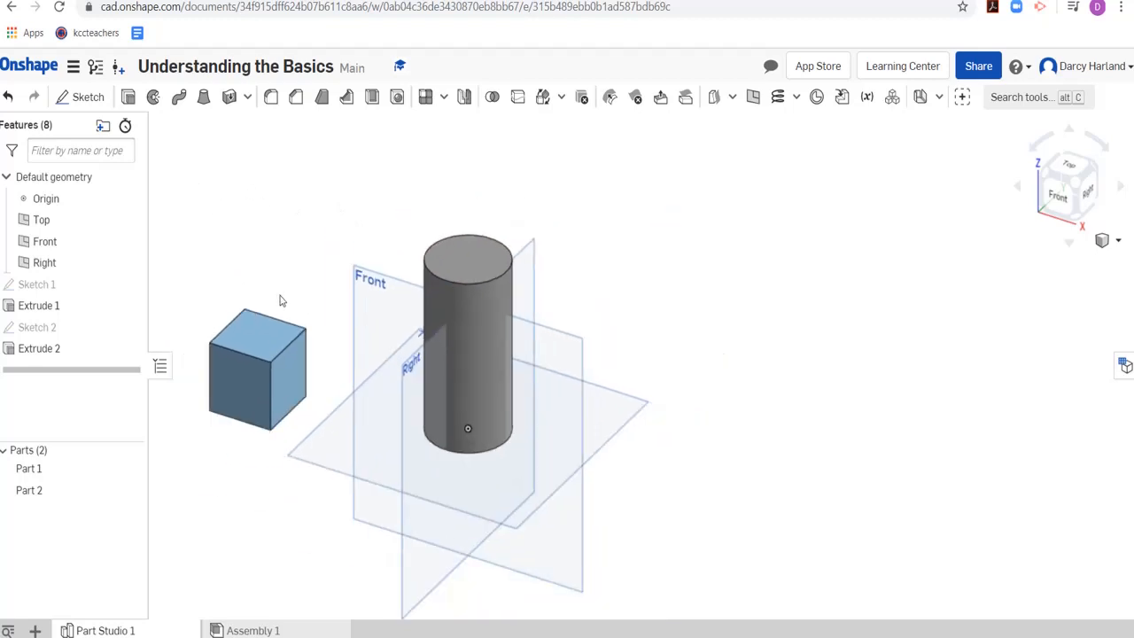